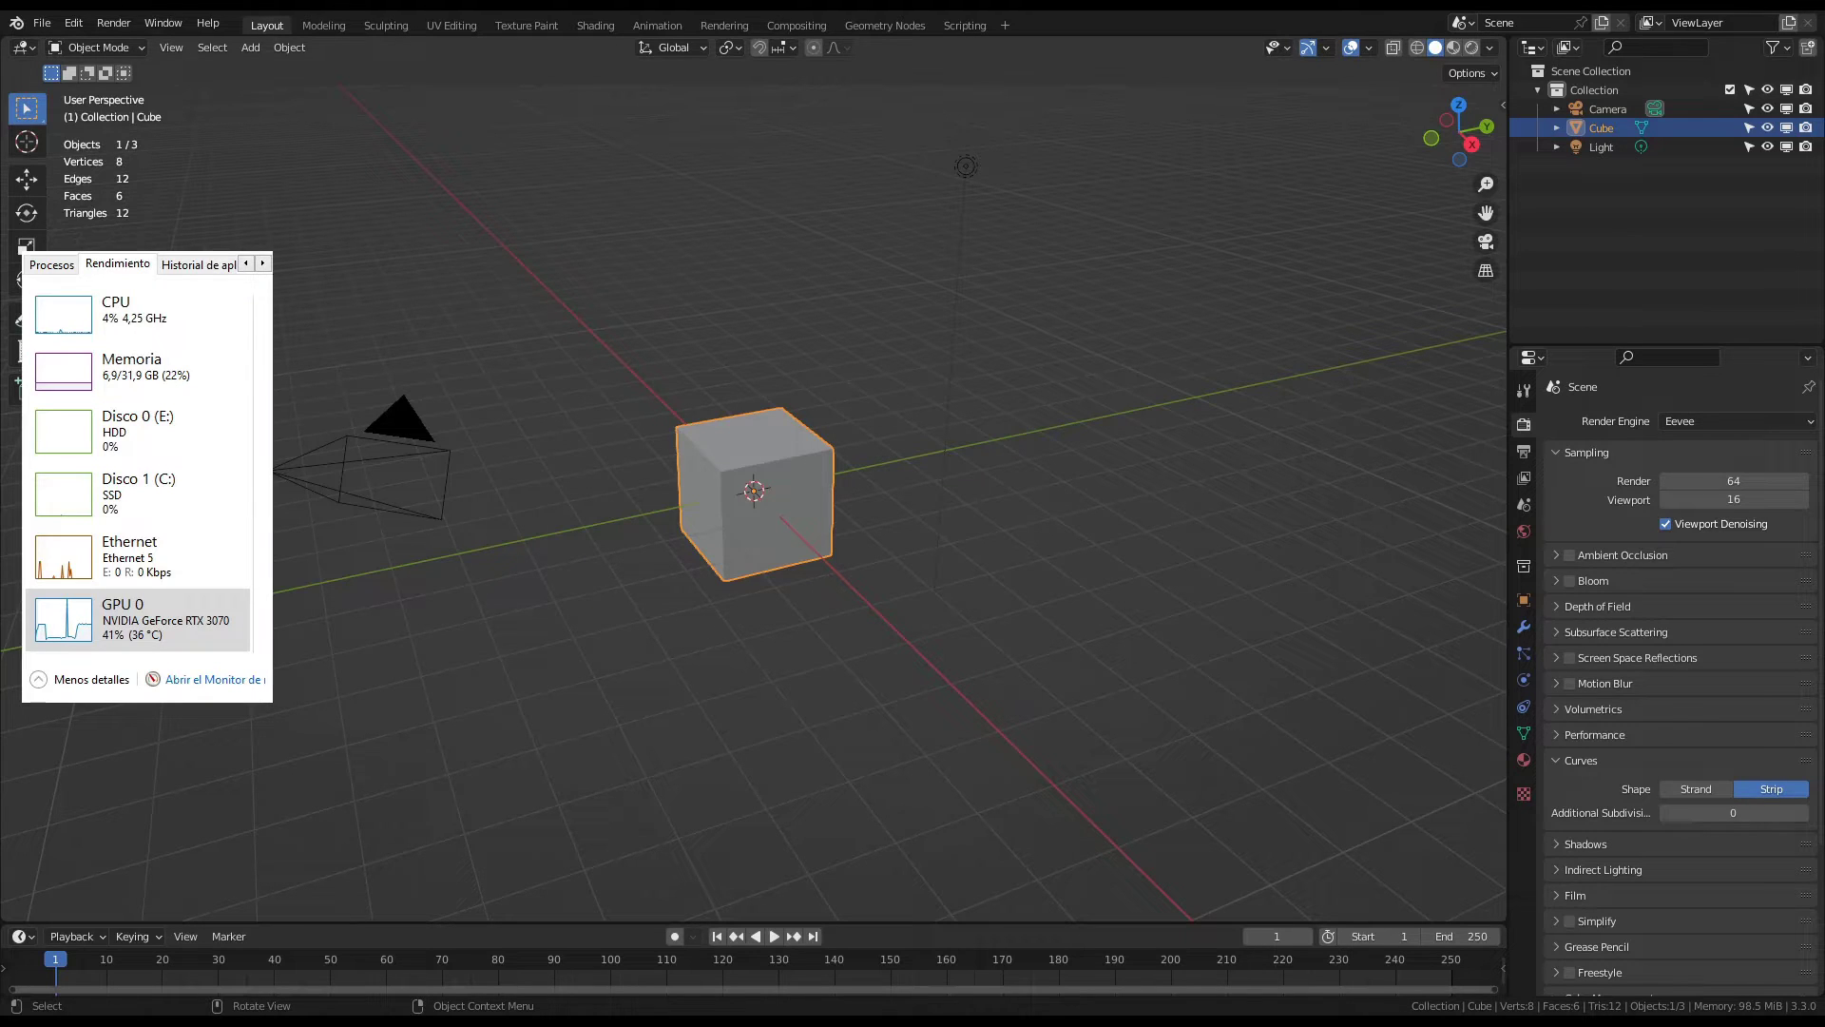
# Switch the 3D viewport to the Image Editor and open the Dream Textures generation settings
pyautogui.click(24, 47)
pyautogui.click(57, 94)
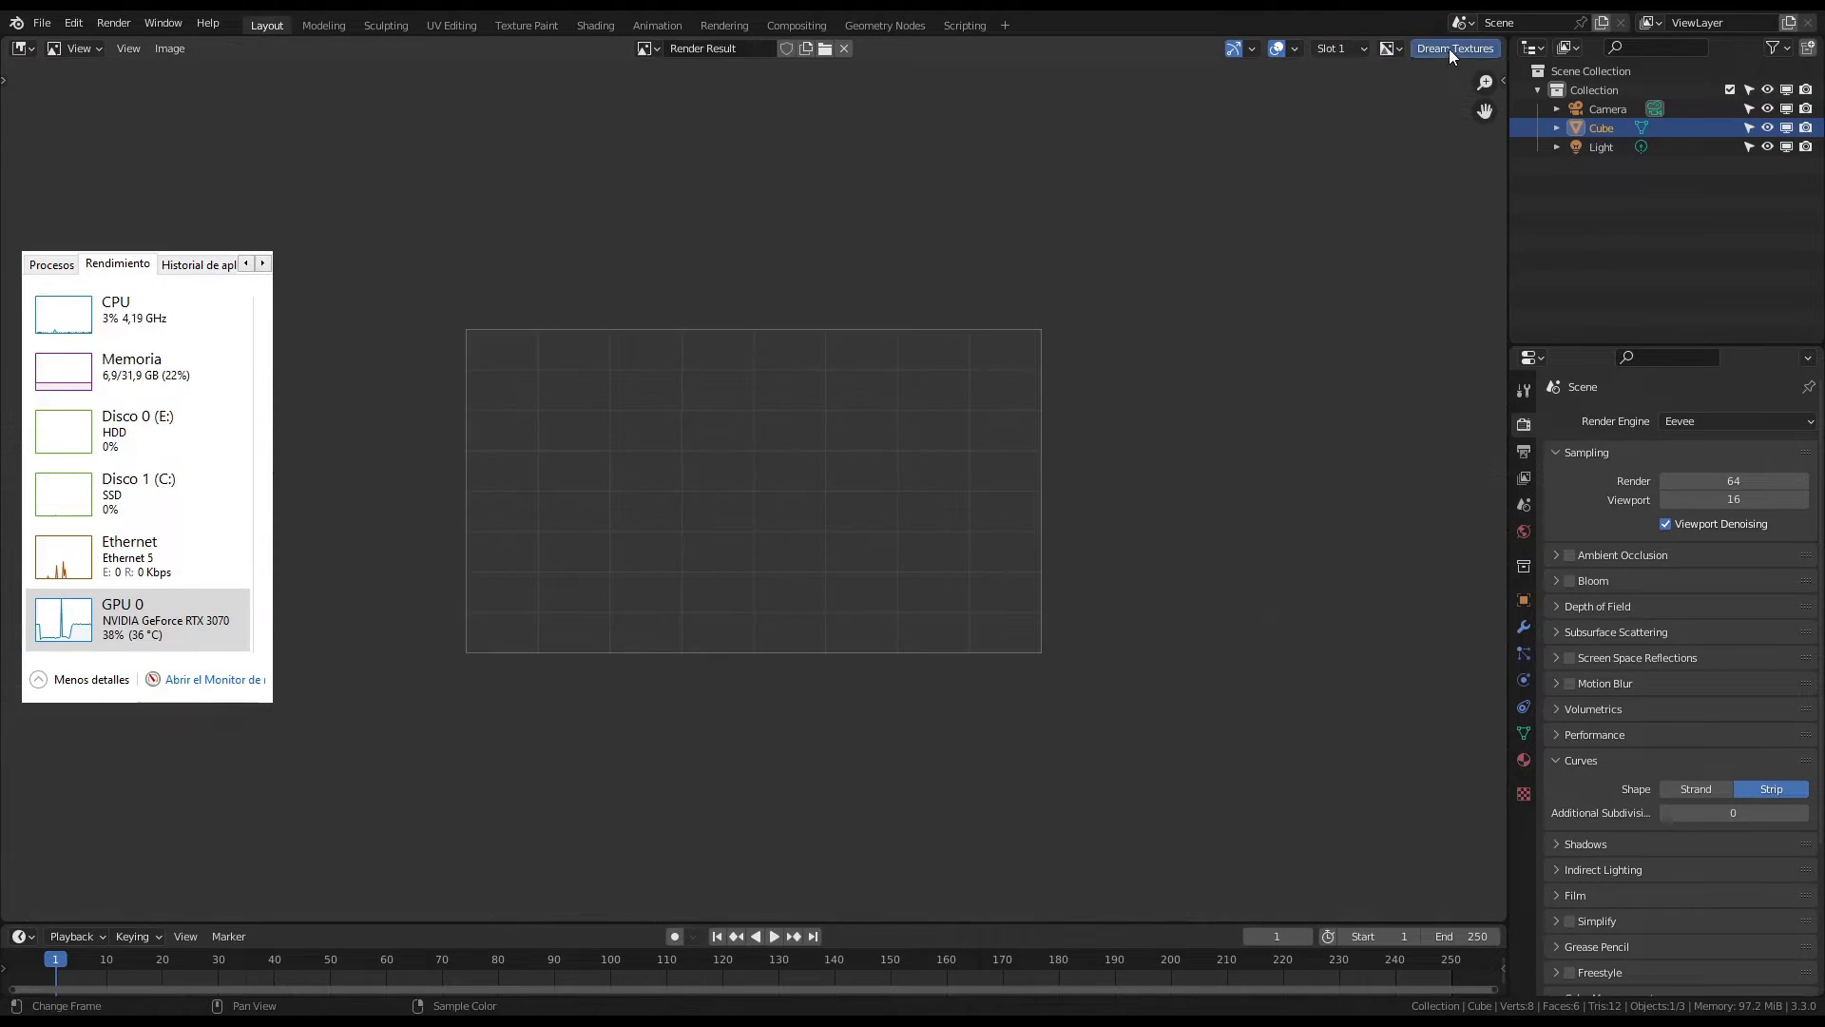
pyautogui.click(1450, 48)
pyautogui.click(1476, 71)
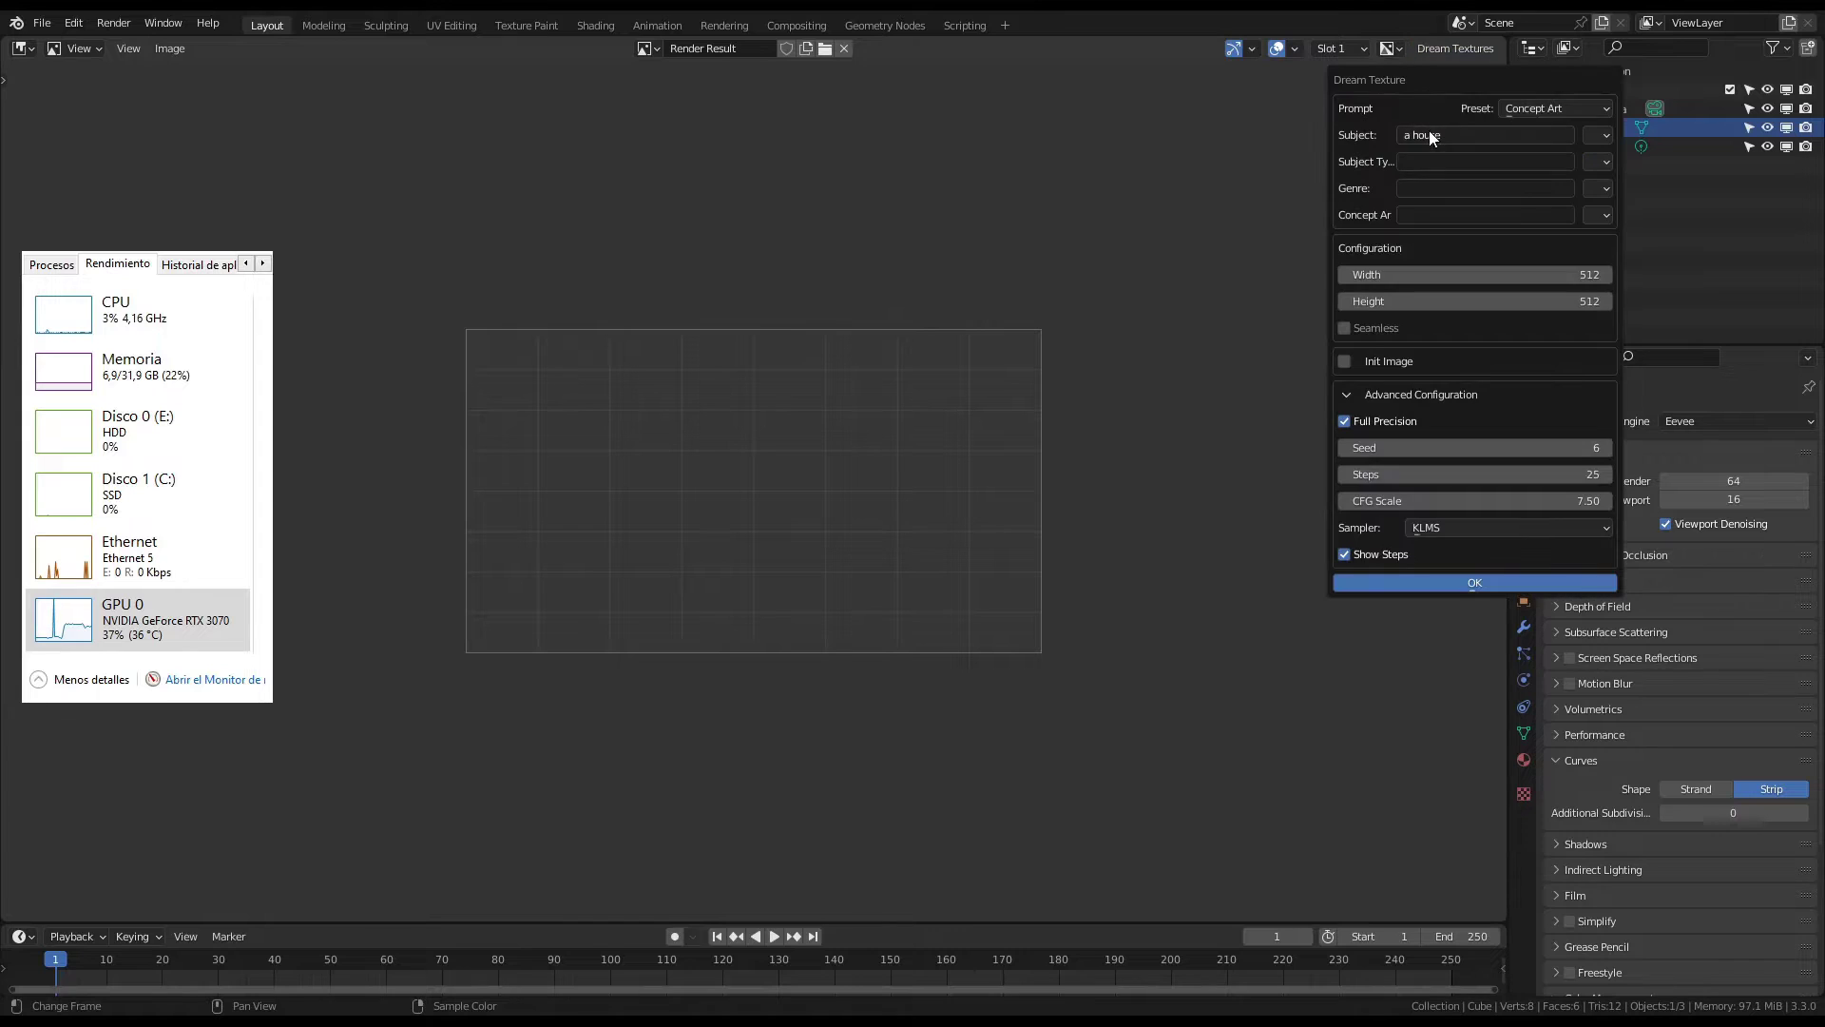
# Set the sampling steps to 12 and generate a concept art image with the subject "a house"
pyautogui.click(1416, 135)
pyautogui.press('Return')
pyautogui.click(1524, 473)
pyautogui.write('1')
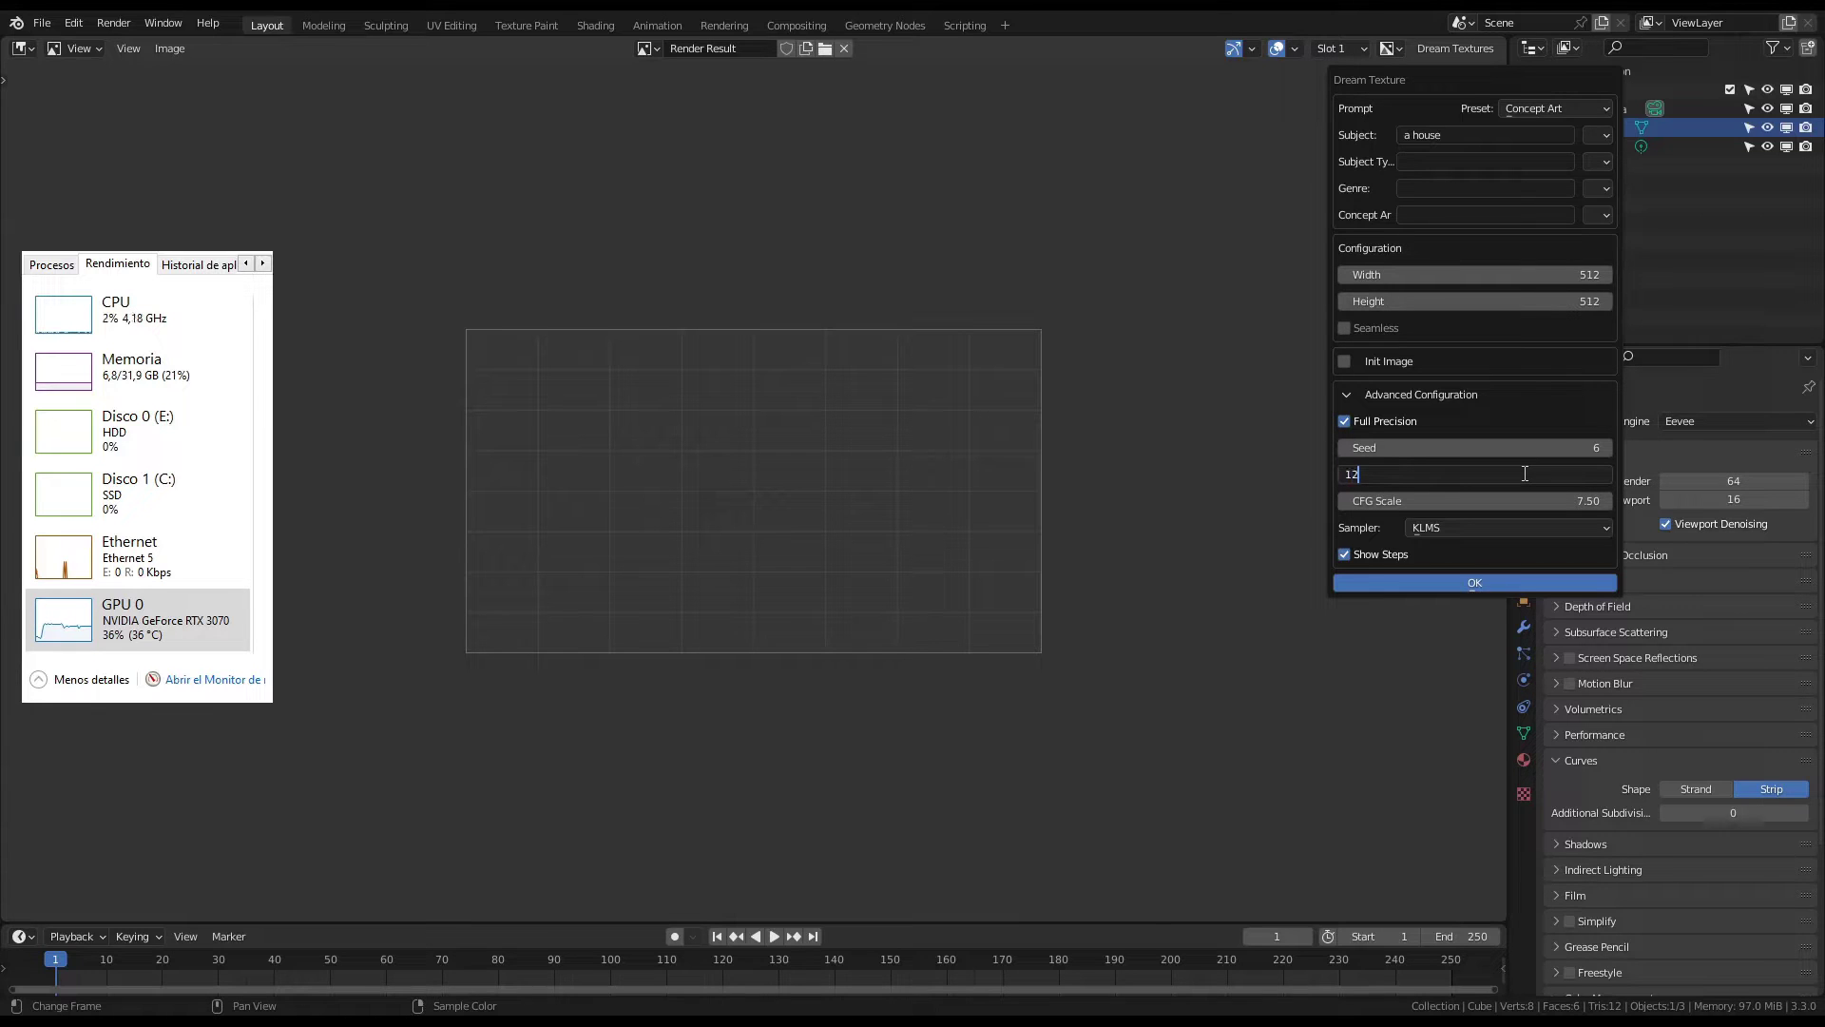
pyautogui.write('2')
pyautogui.press('Return')
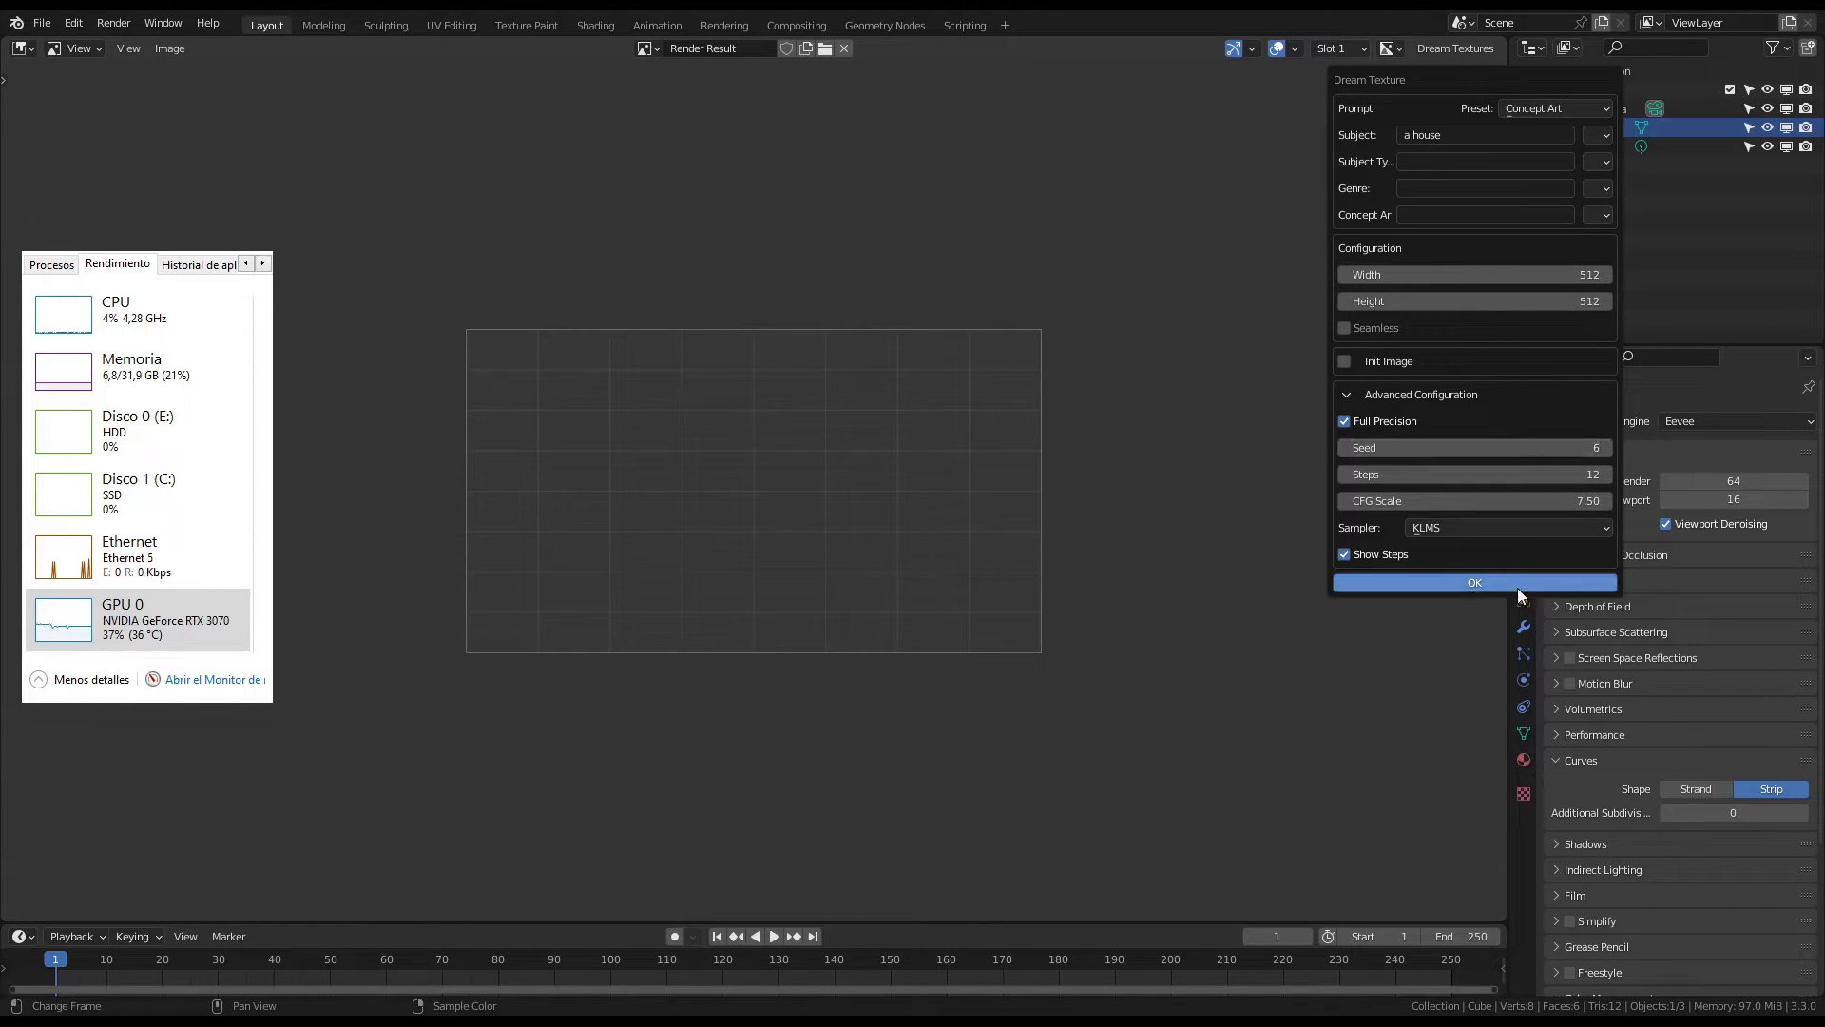
pyautogui.click(1517, 585)
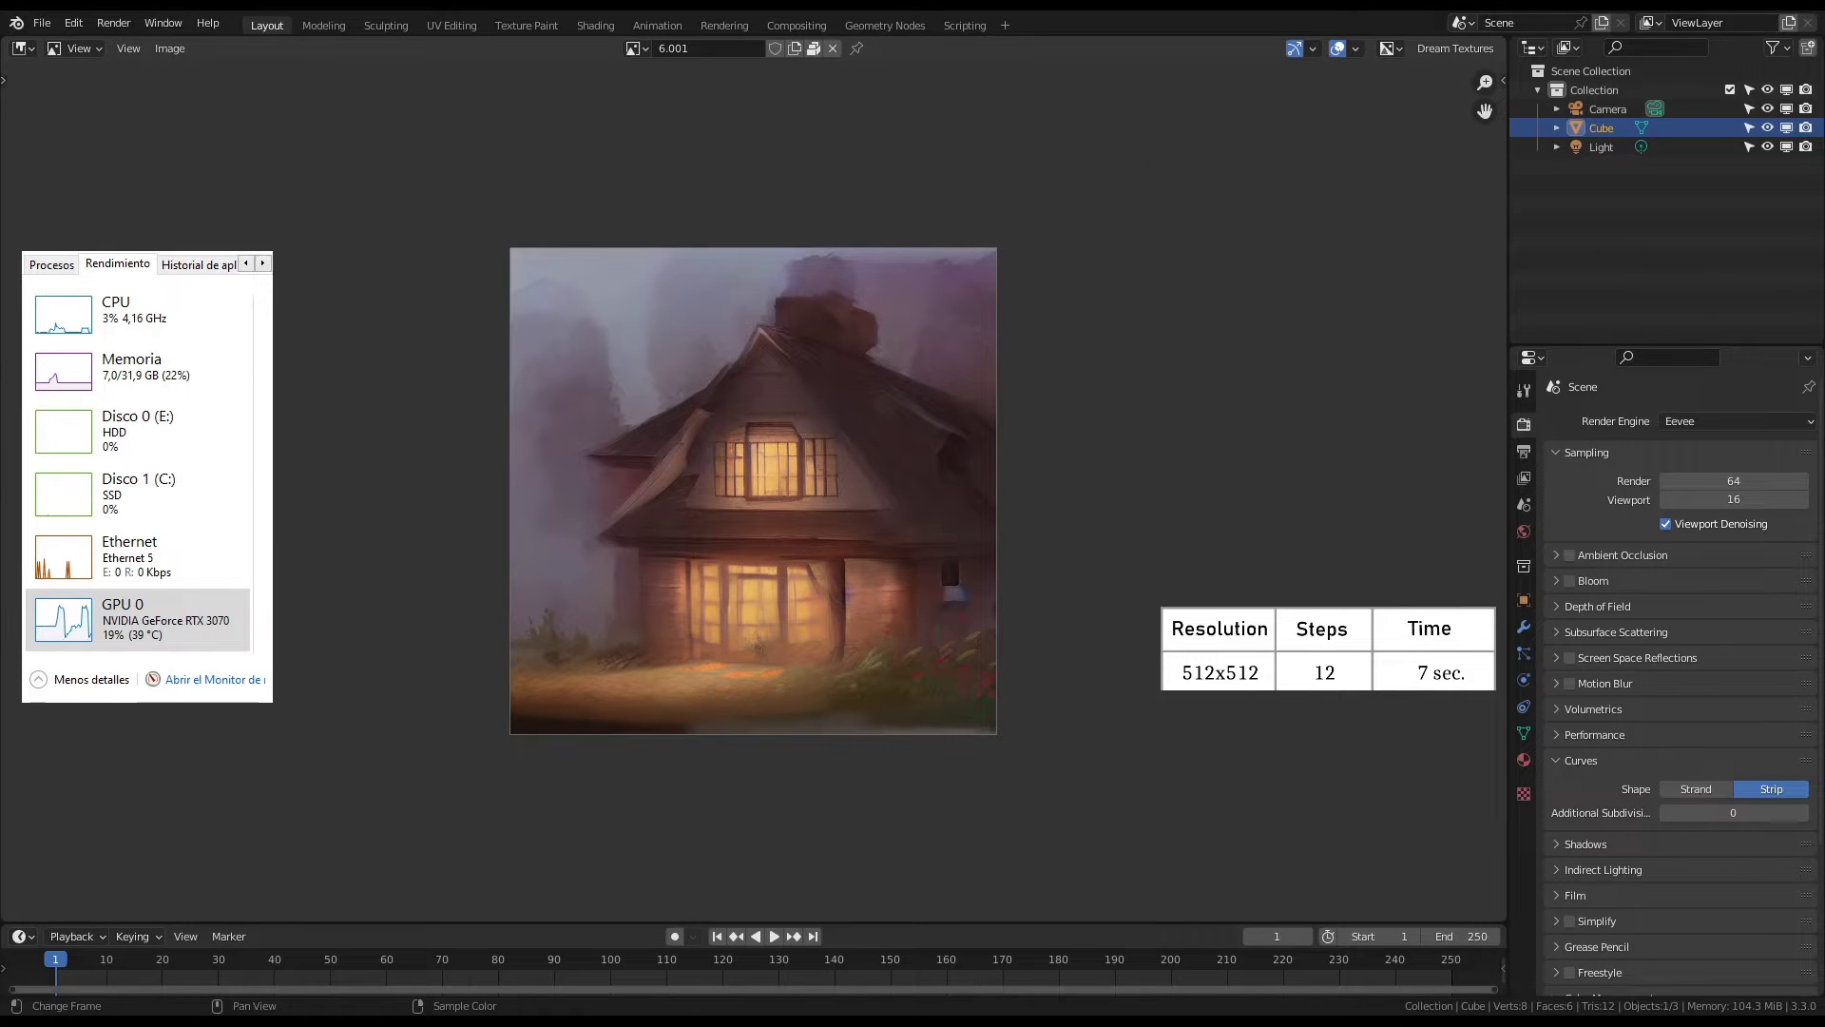
# Raise the sampling steps to 25 and generate the house image again
pyautogui.write('25')
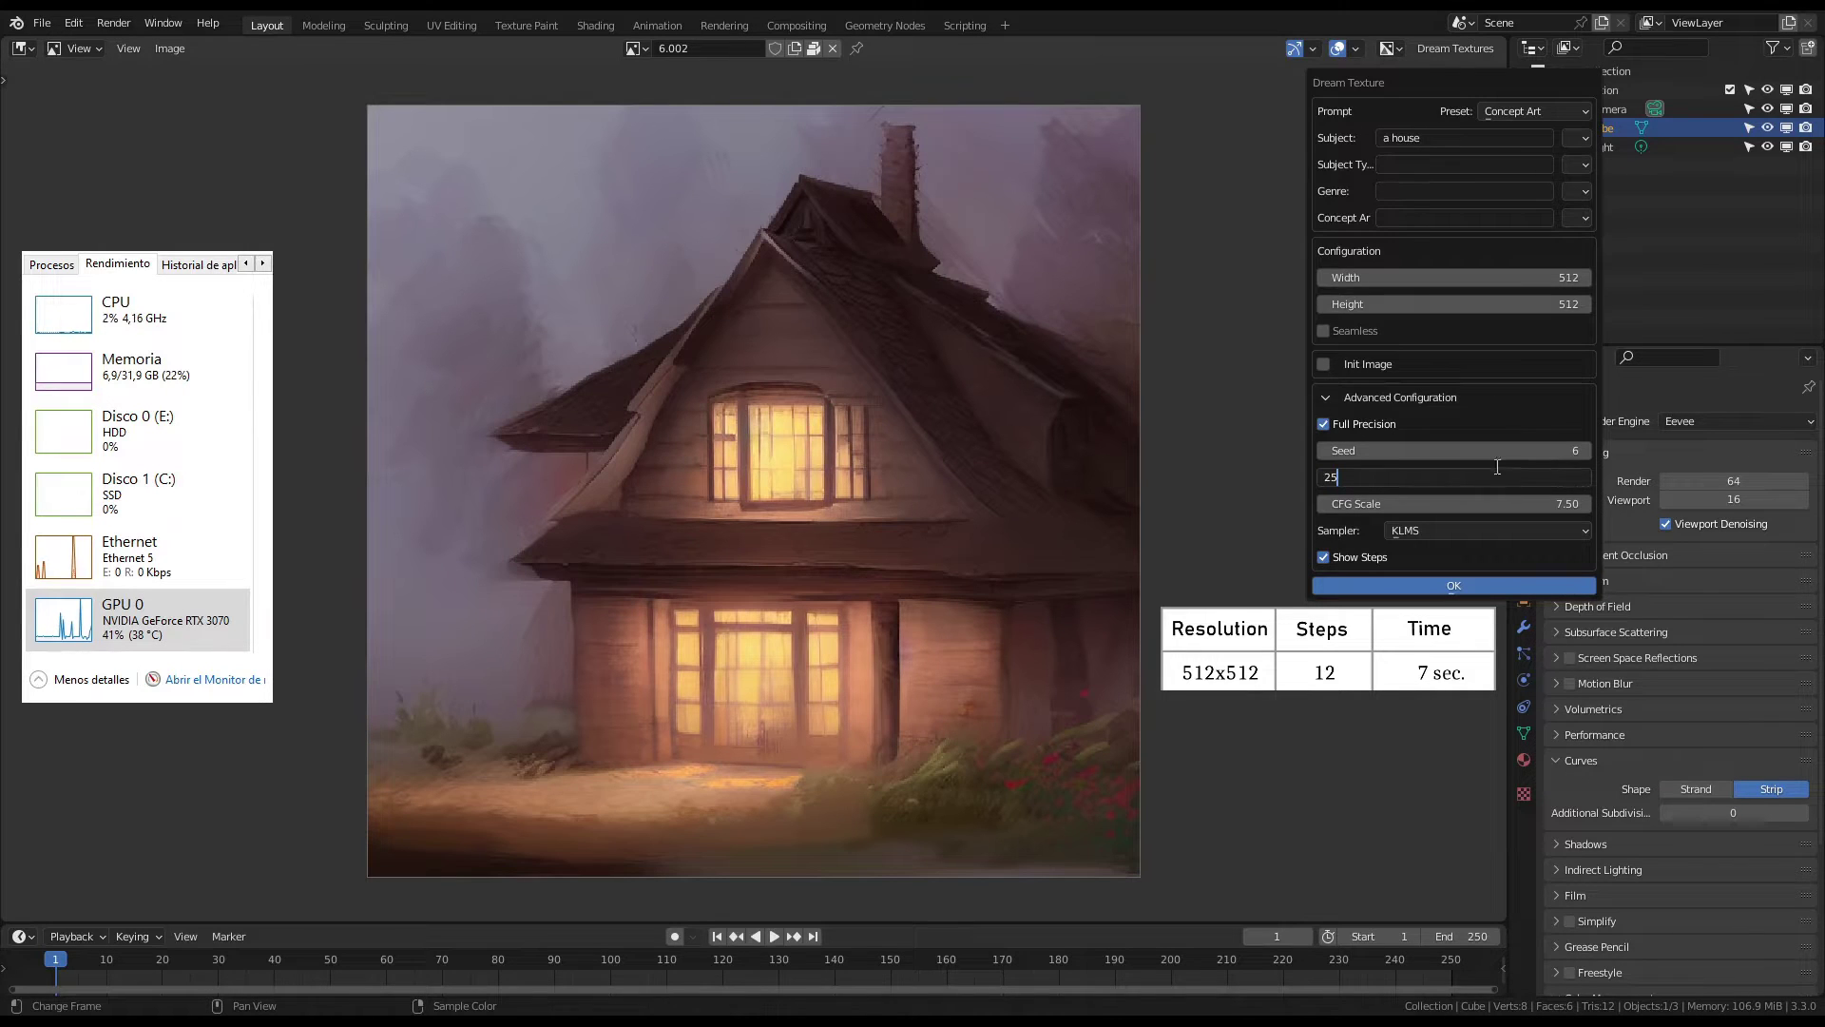
pyautogui.press('Return')
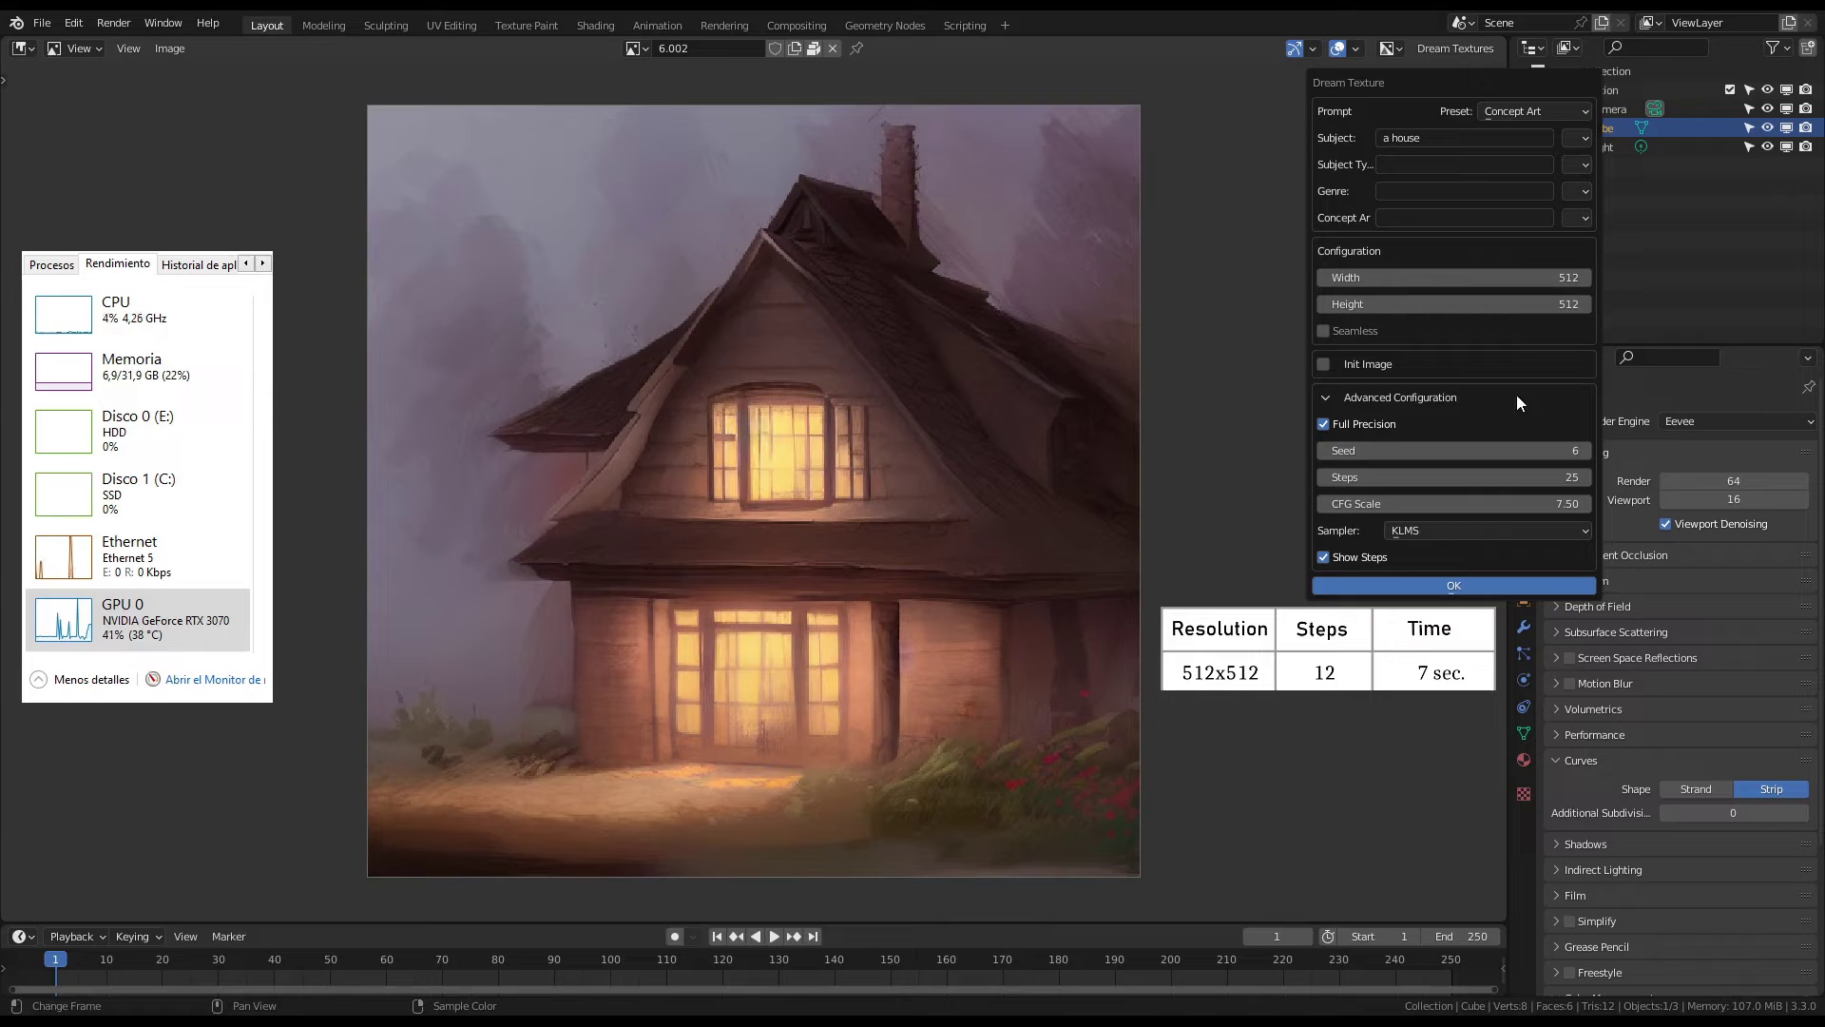
pyautogui.click(1458, 583)
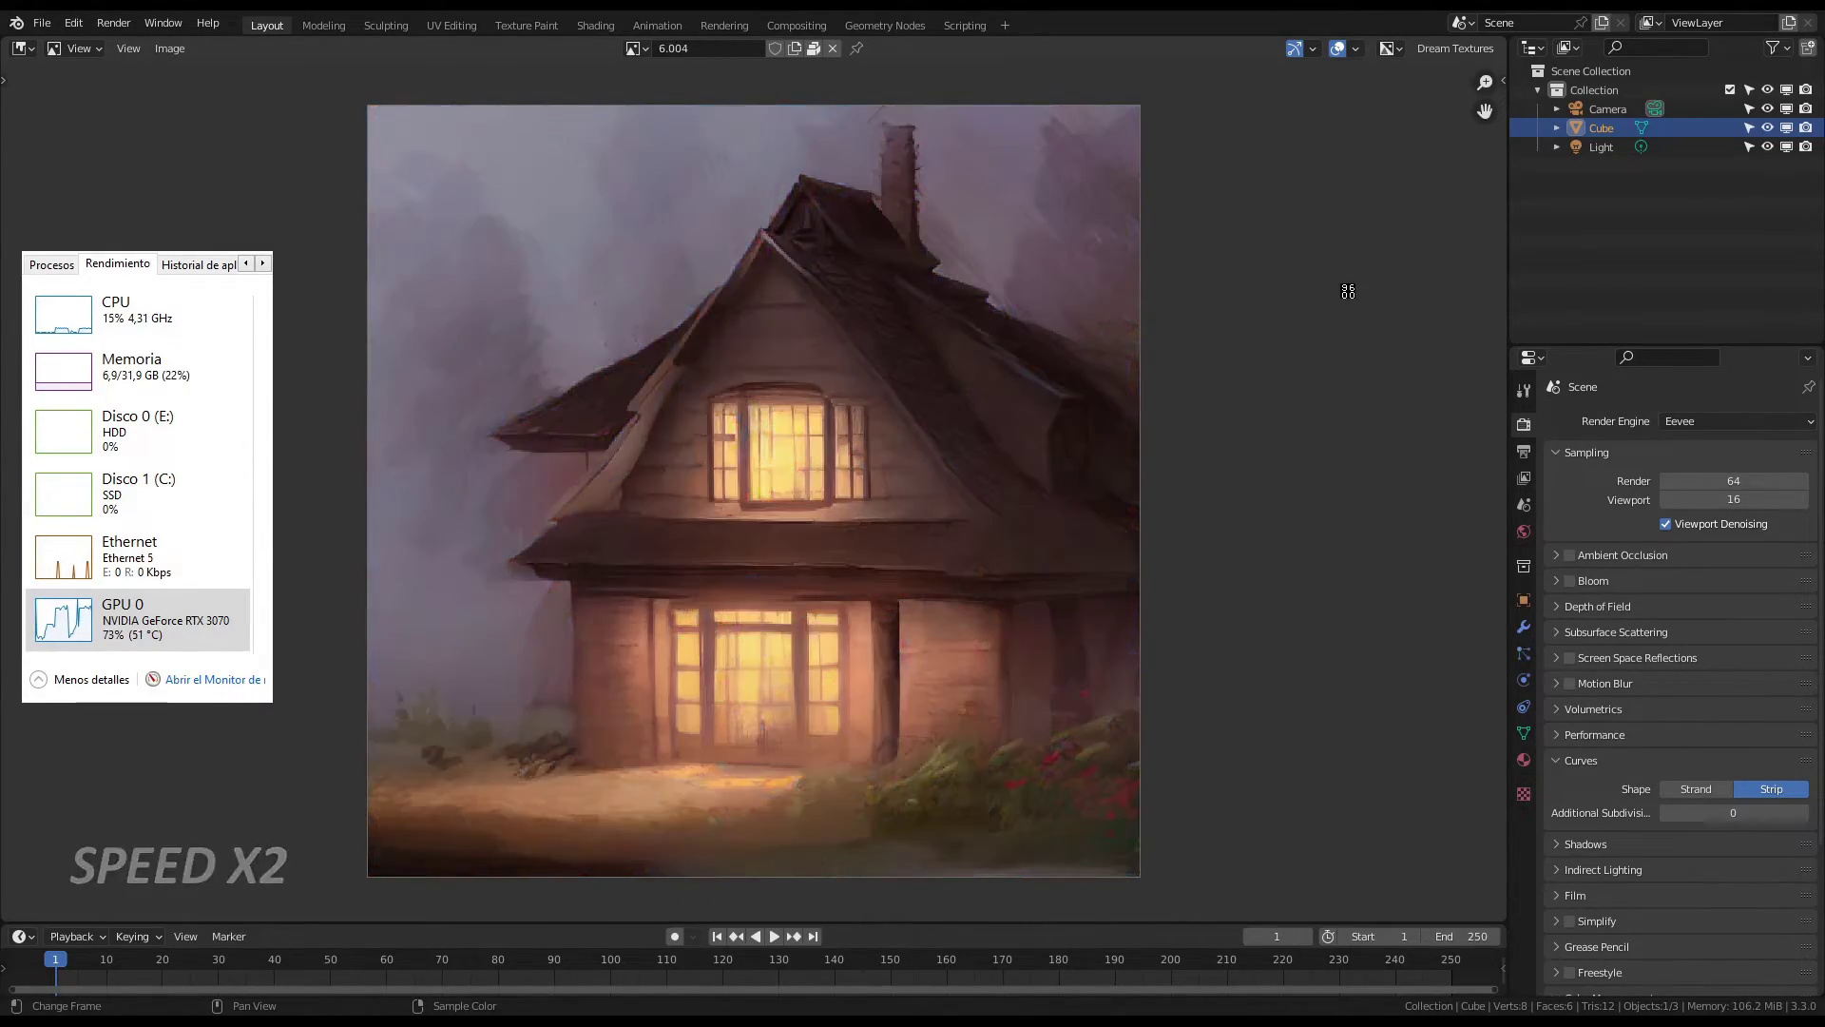
# Set the sampling steps to 50 in Dream Textures and generate another version of the house
pyautogui.click(1456, 48)
pyautogui.click(1388, 466)
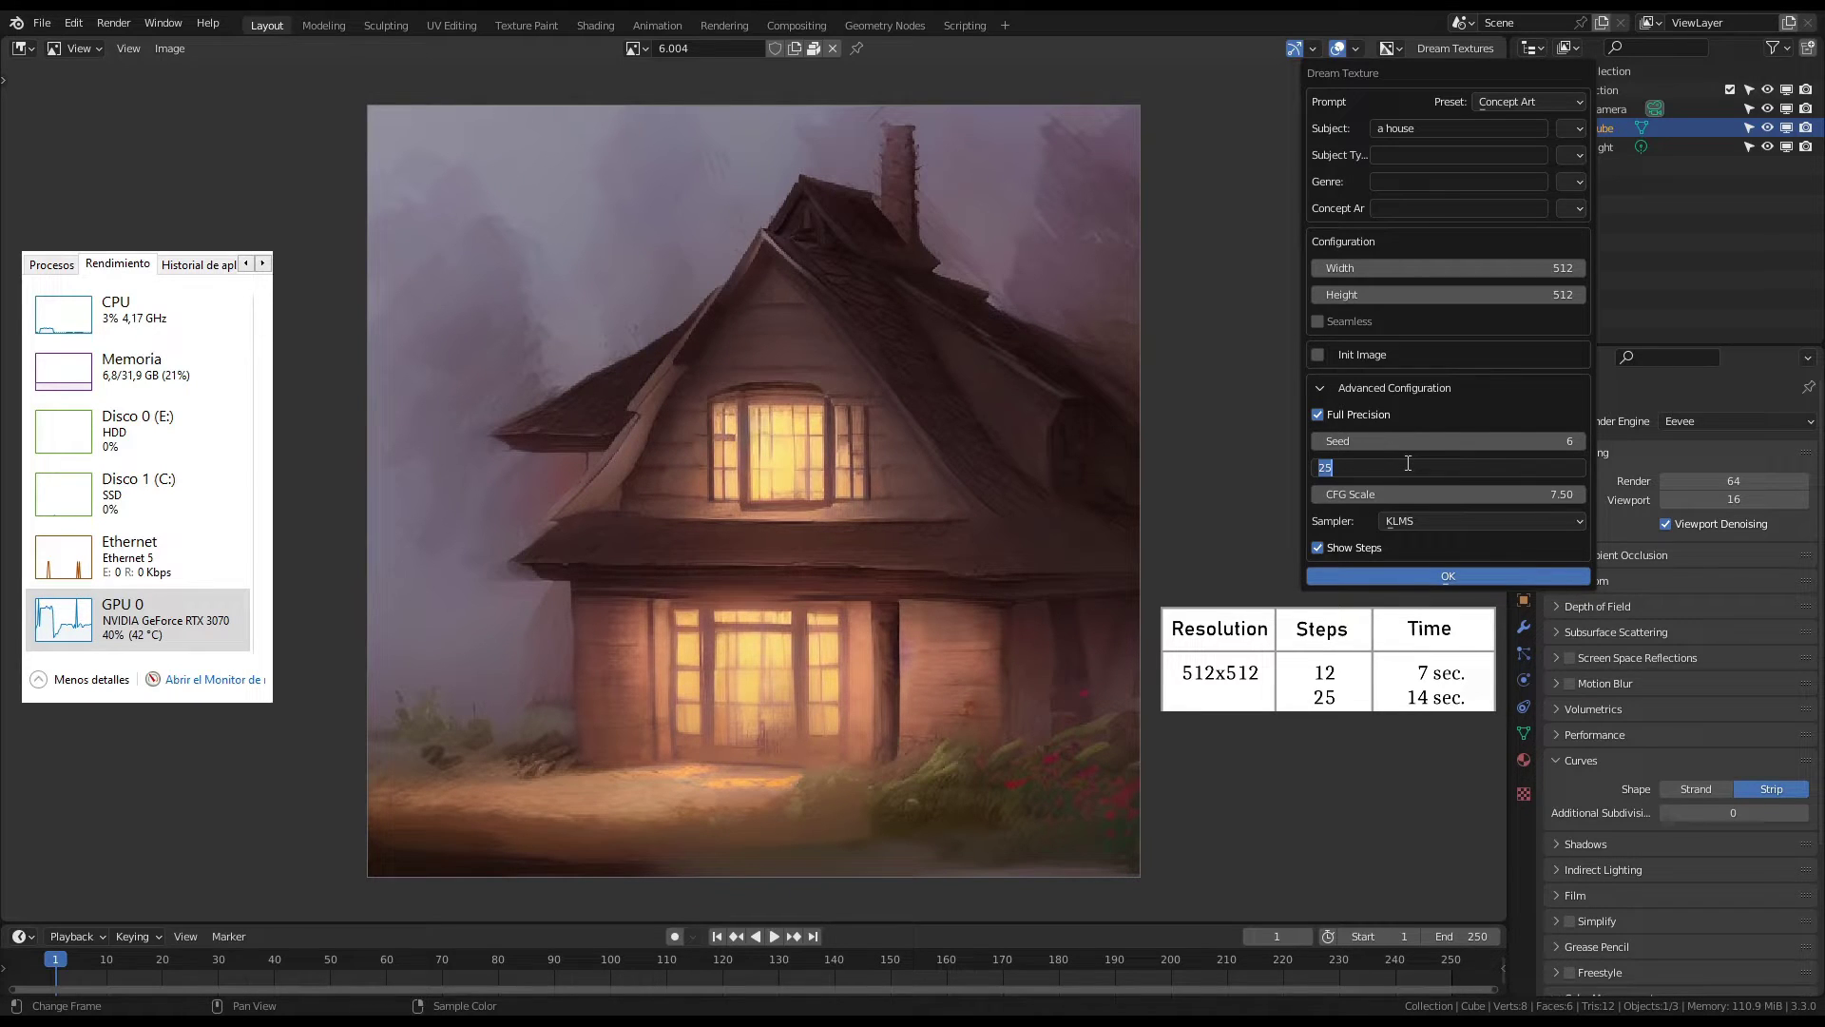
pyautogui.write('50')
pyautogui.press('Return')
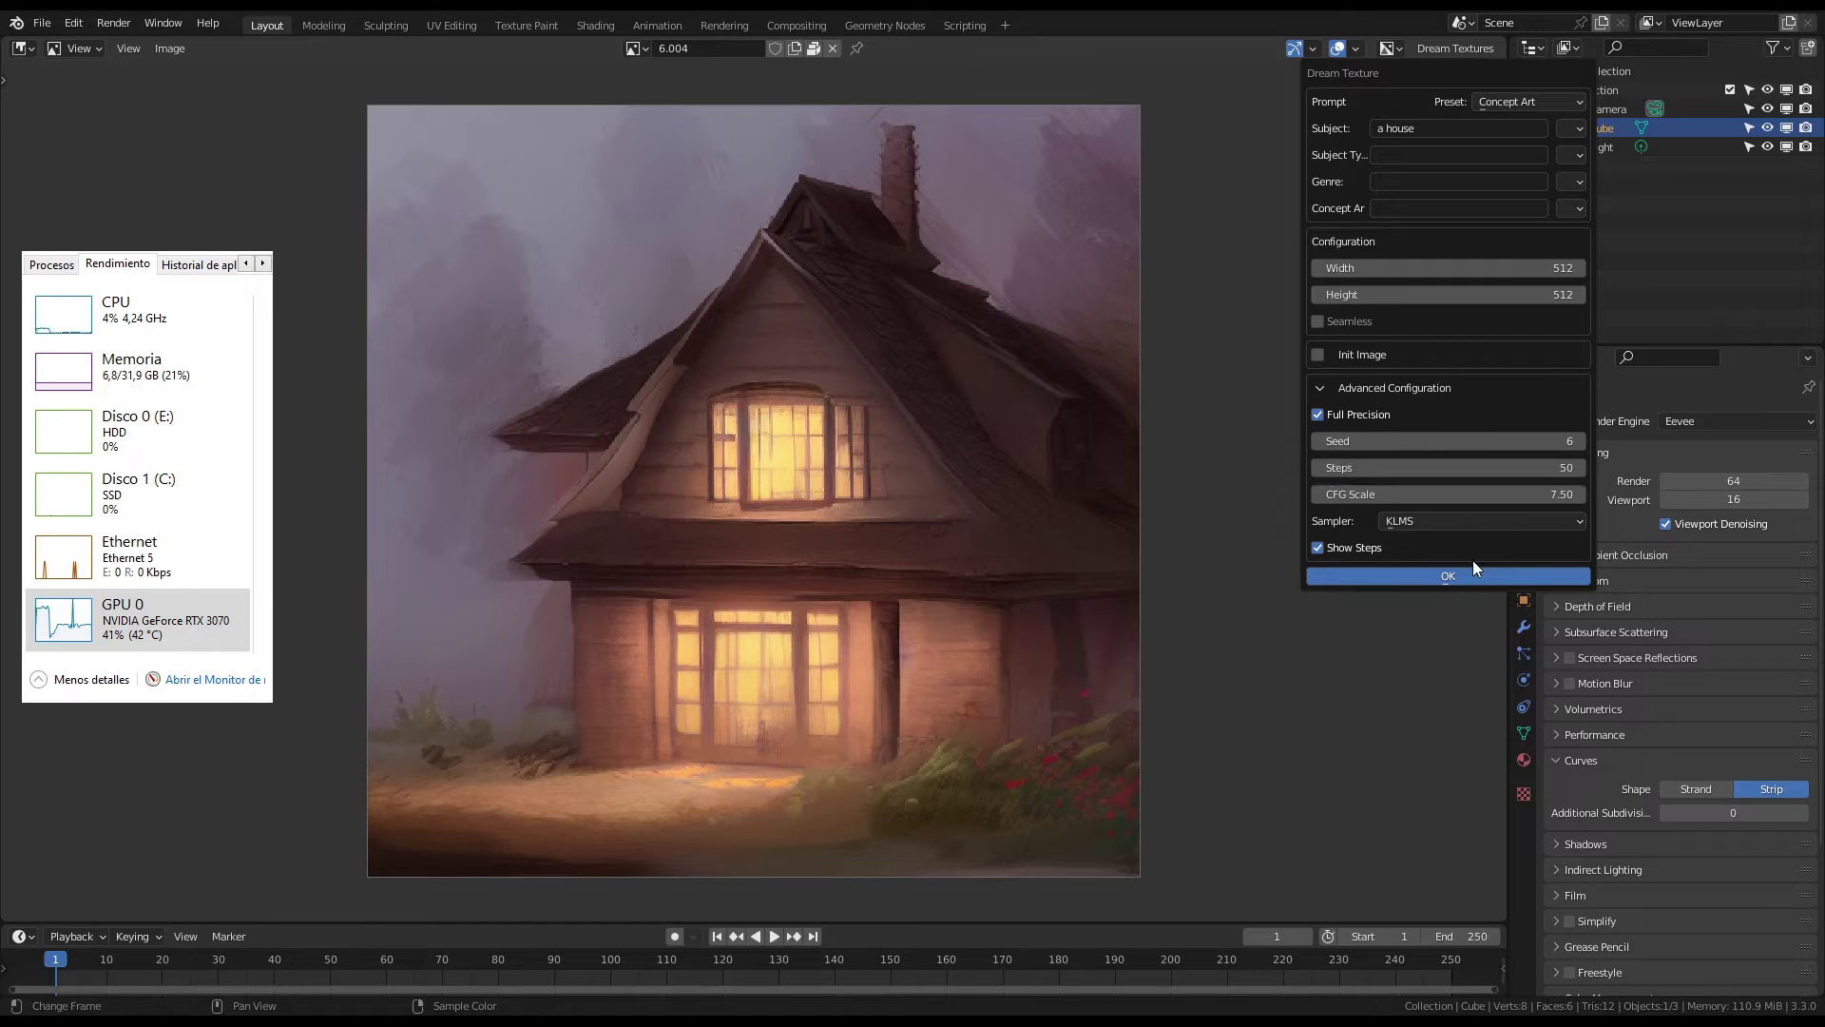
pyautogui.click(1476, 576)
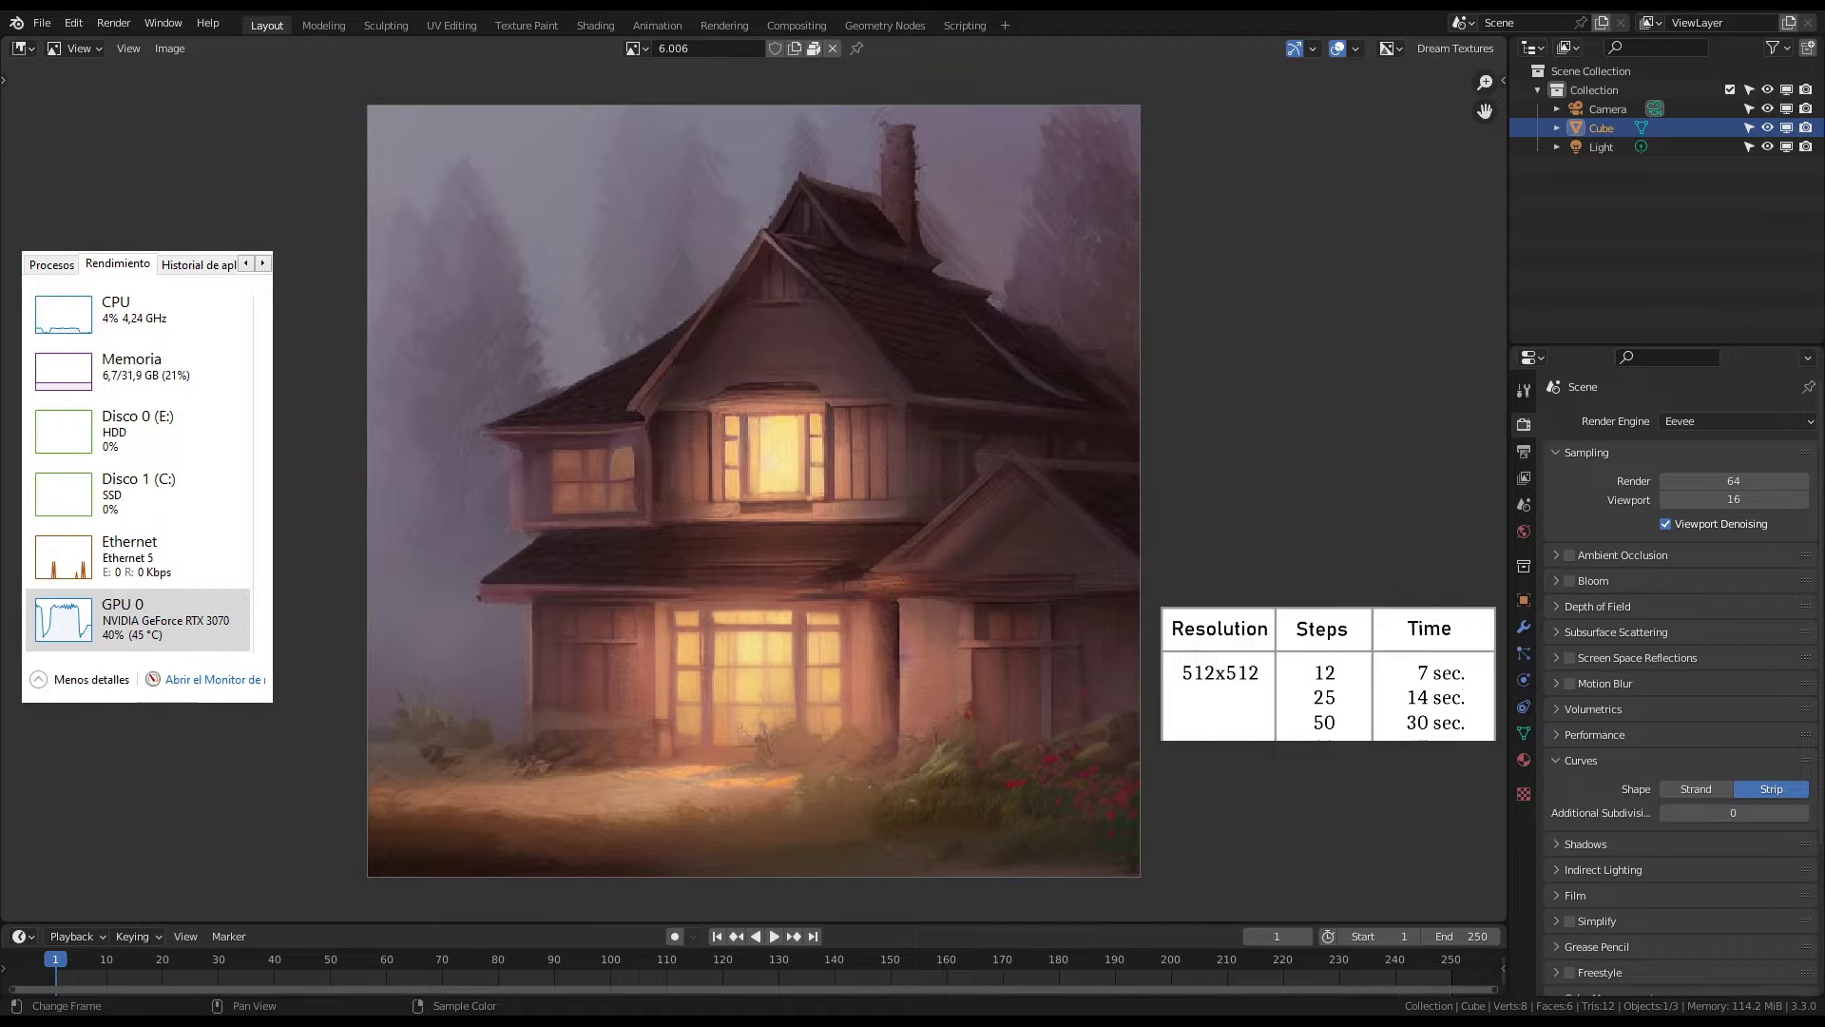
# Compare the generated images 6.005 and 6.006 by displaying one after the other
pyautogui.click(633, 47)
pyautogui.click(681, 199)
pyautogui.click(633, 47)
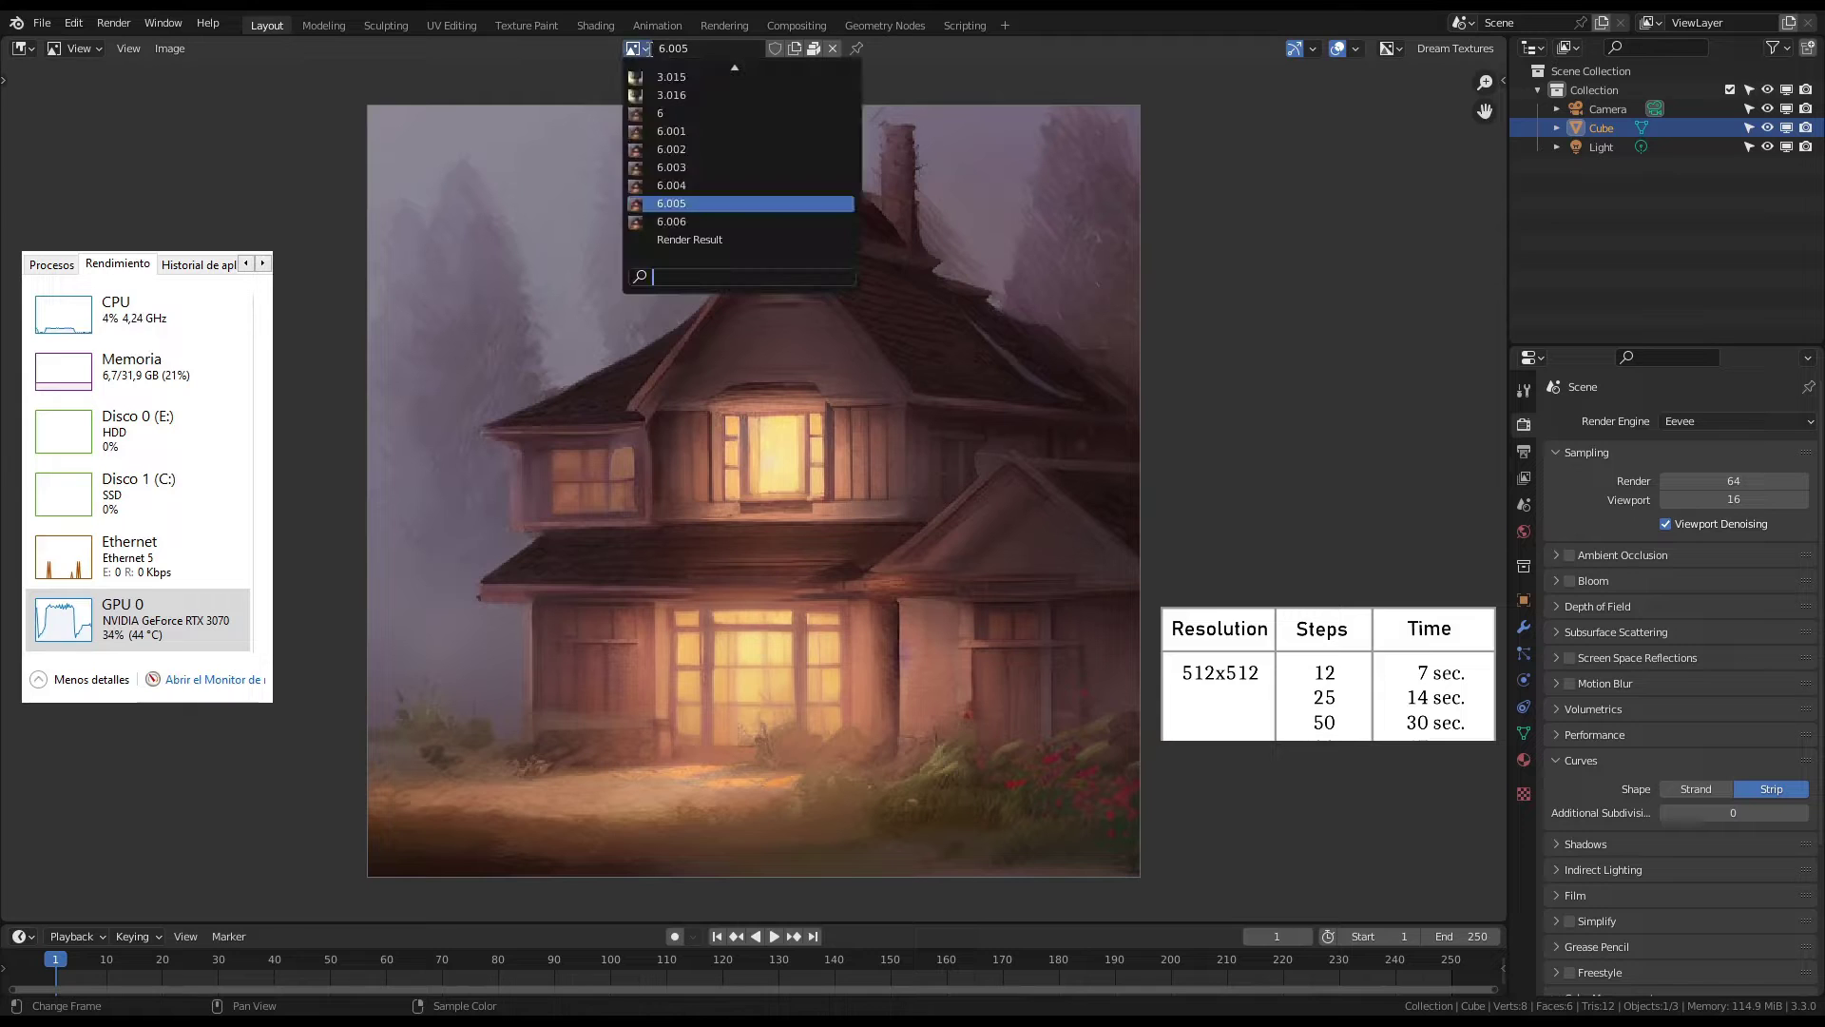
pyautogui.click(666, 222)
# Set the sampling steps to 100 in Dream Textures and generate the house image
pyautogui.click(1468, 46)
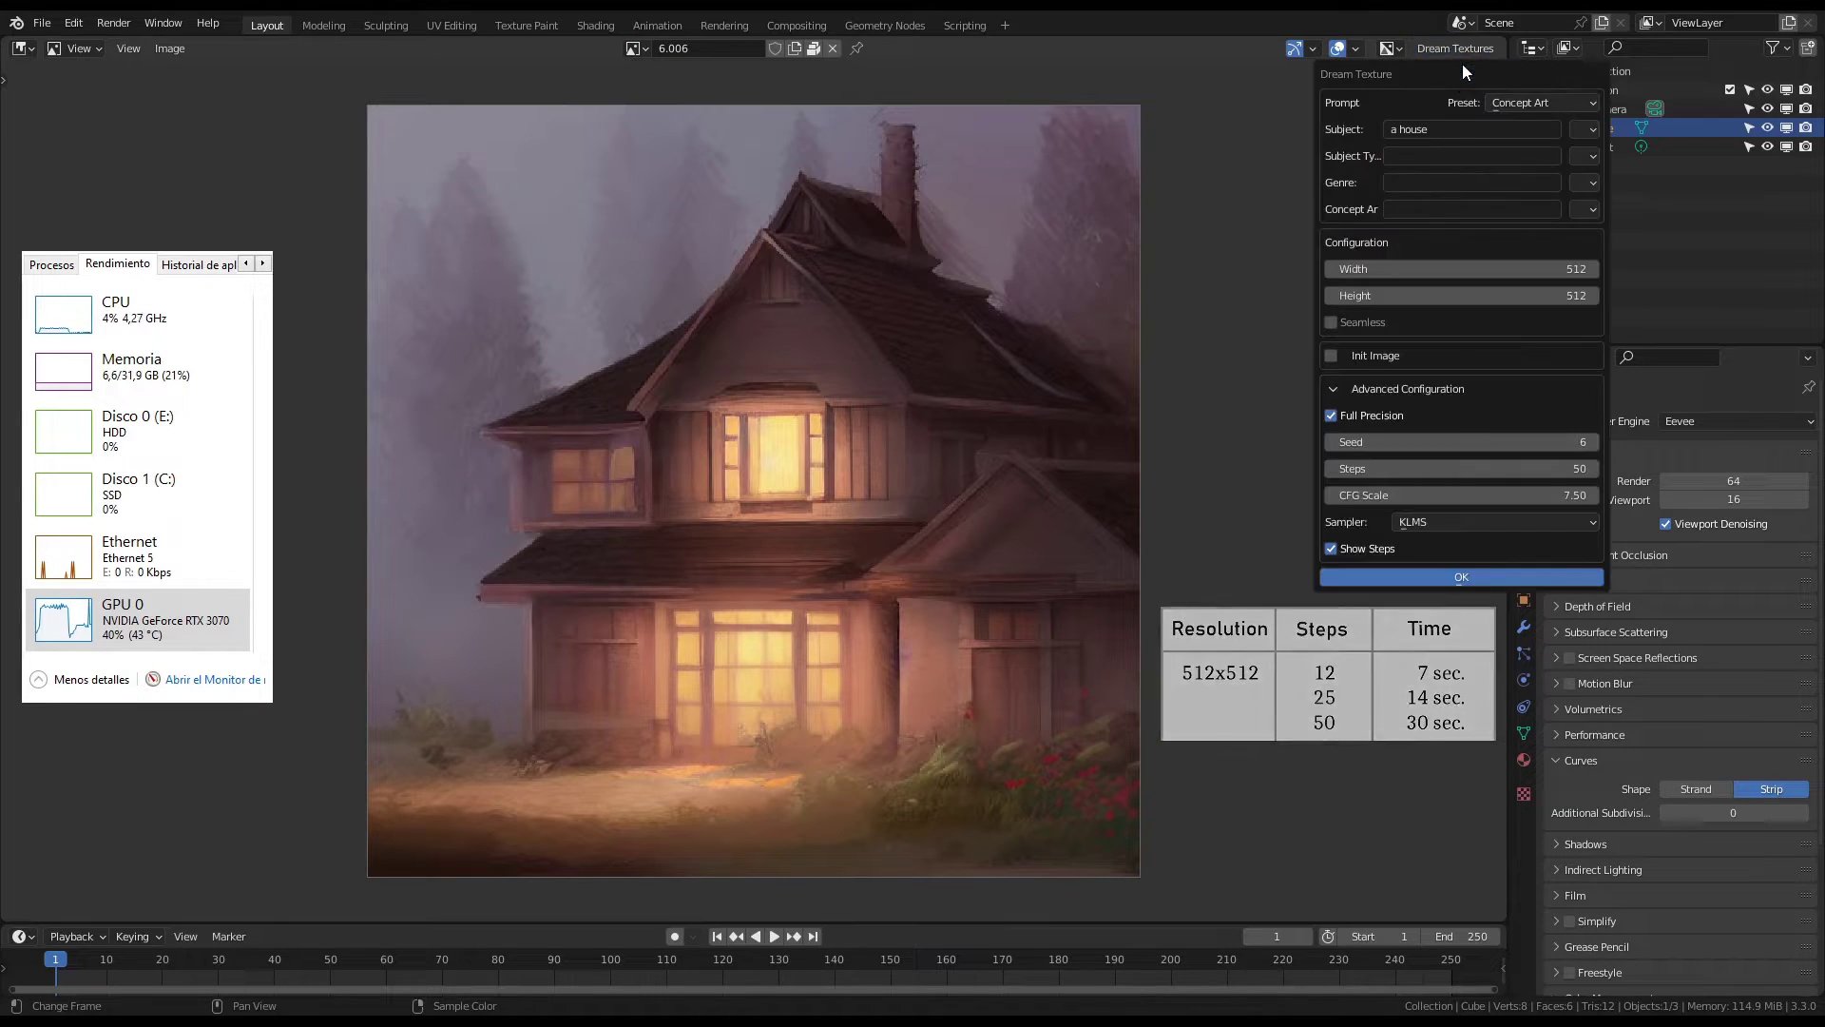
pyautogui.click(1500, 469)
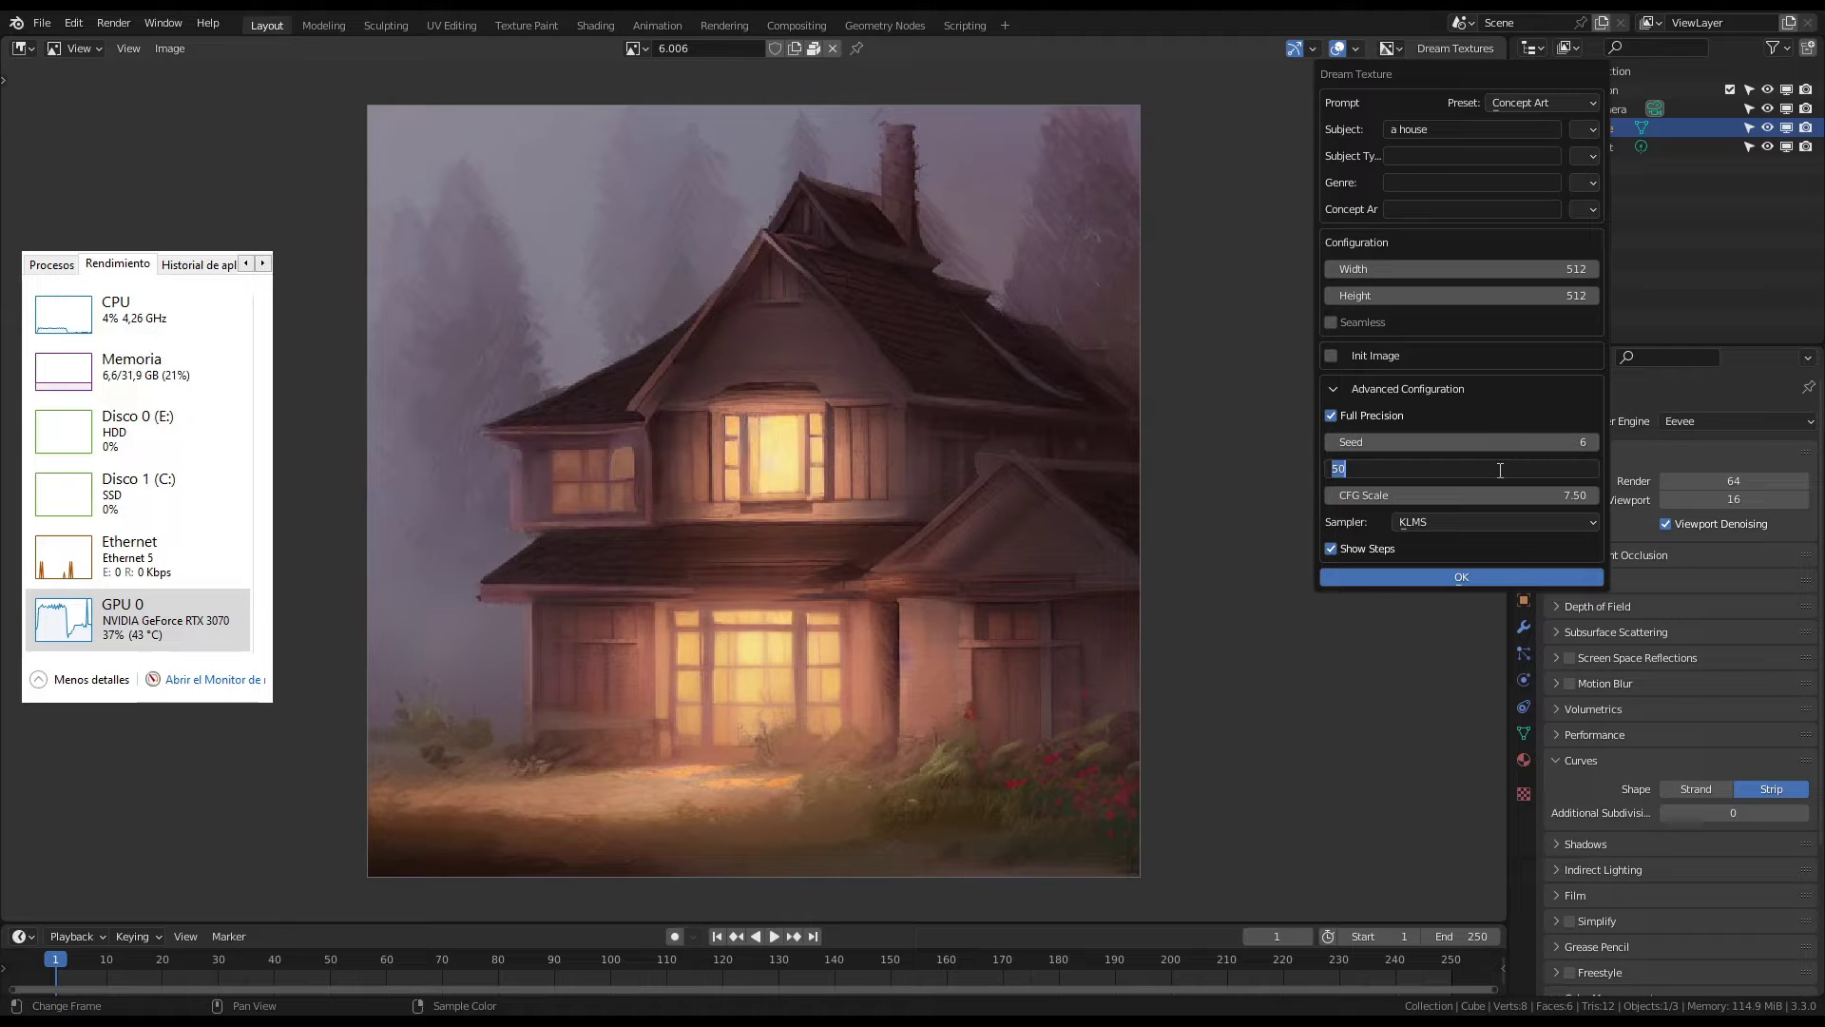
pyautogui.write('100')
pyautogui.press('Return')
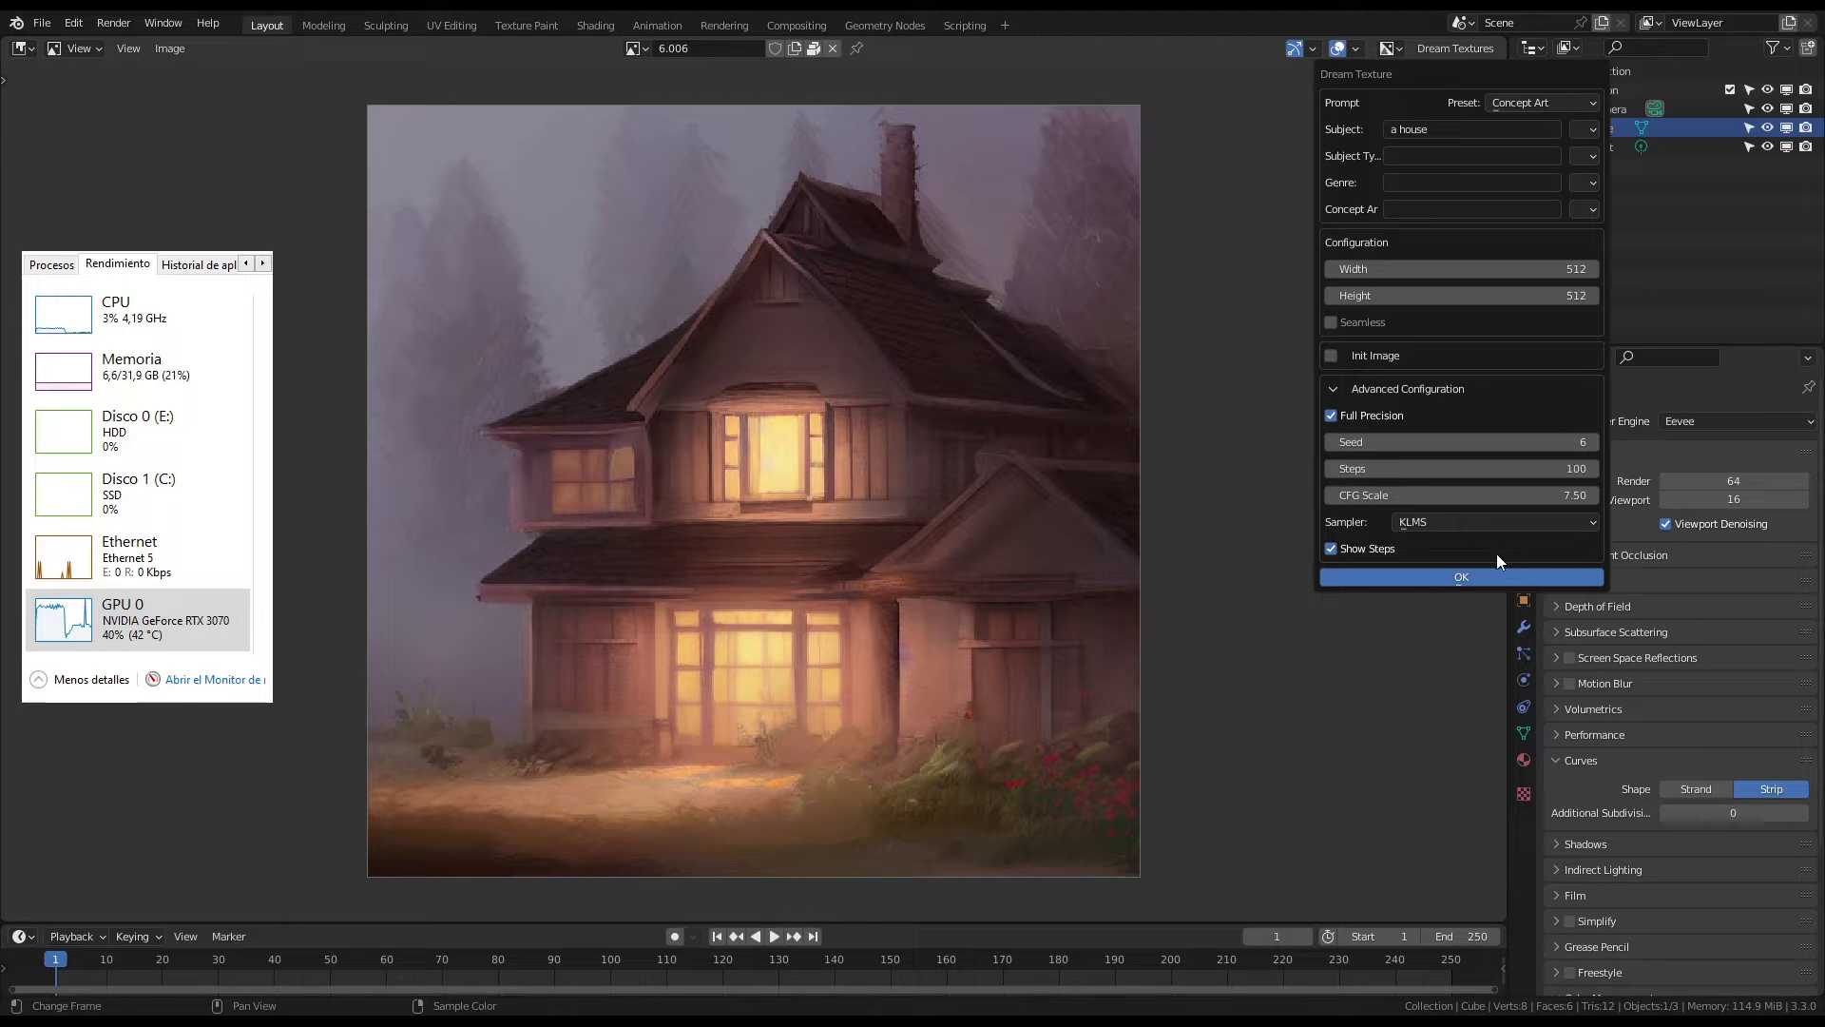
pyautogui.click(1497, 577)
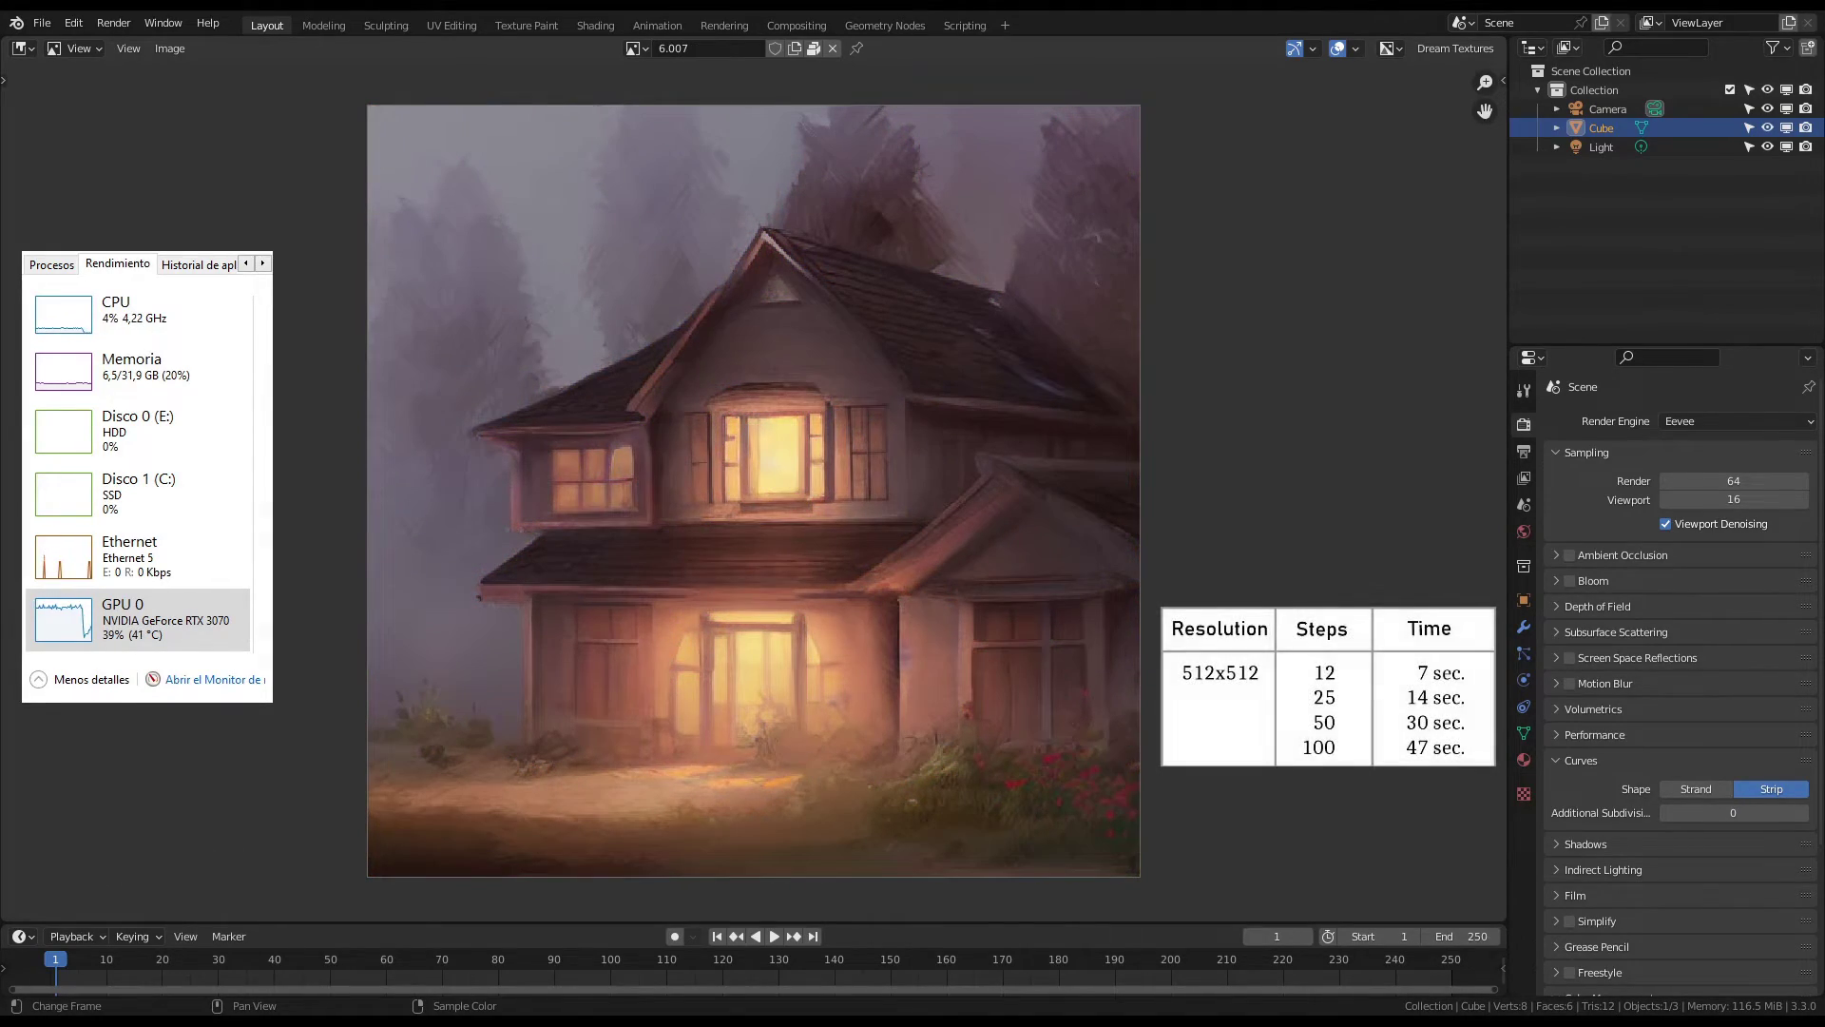
# Set both the width and height to 600 in Dream Textures and generate the house image
pyautogui.click(1454, 48)
pyautogui.click(1469, 70)
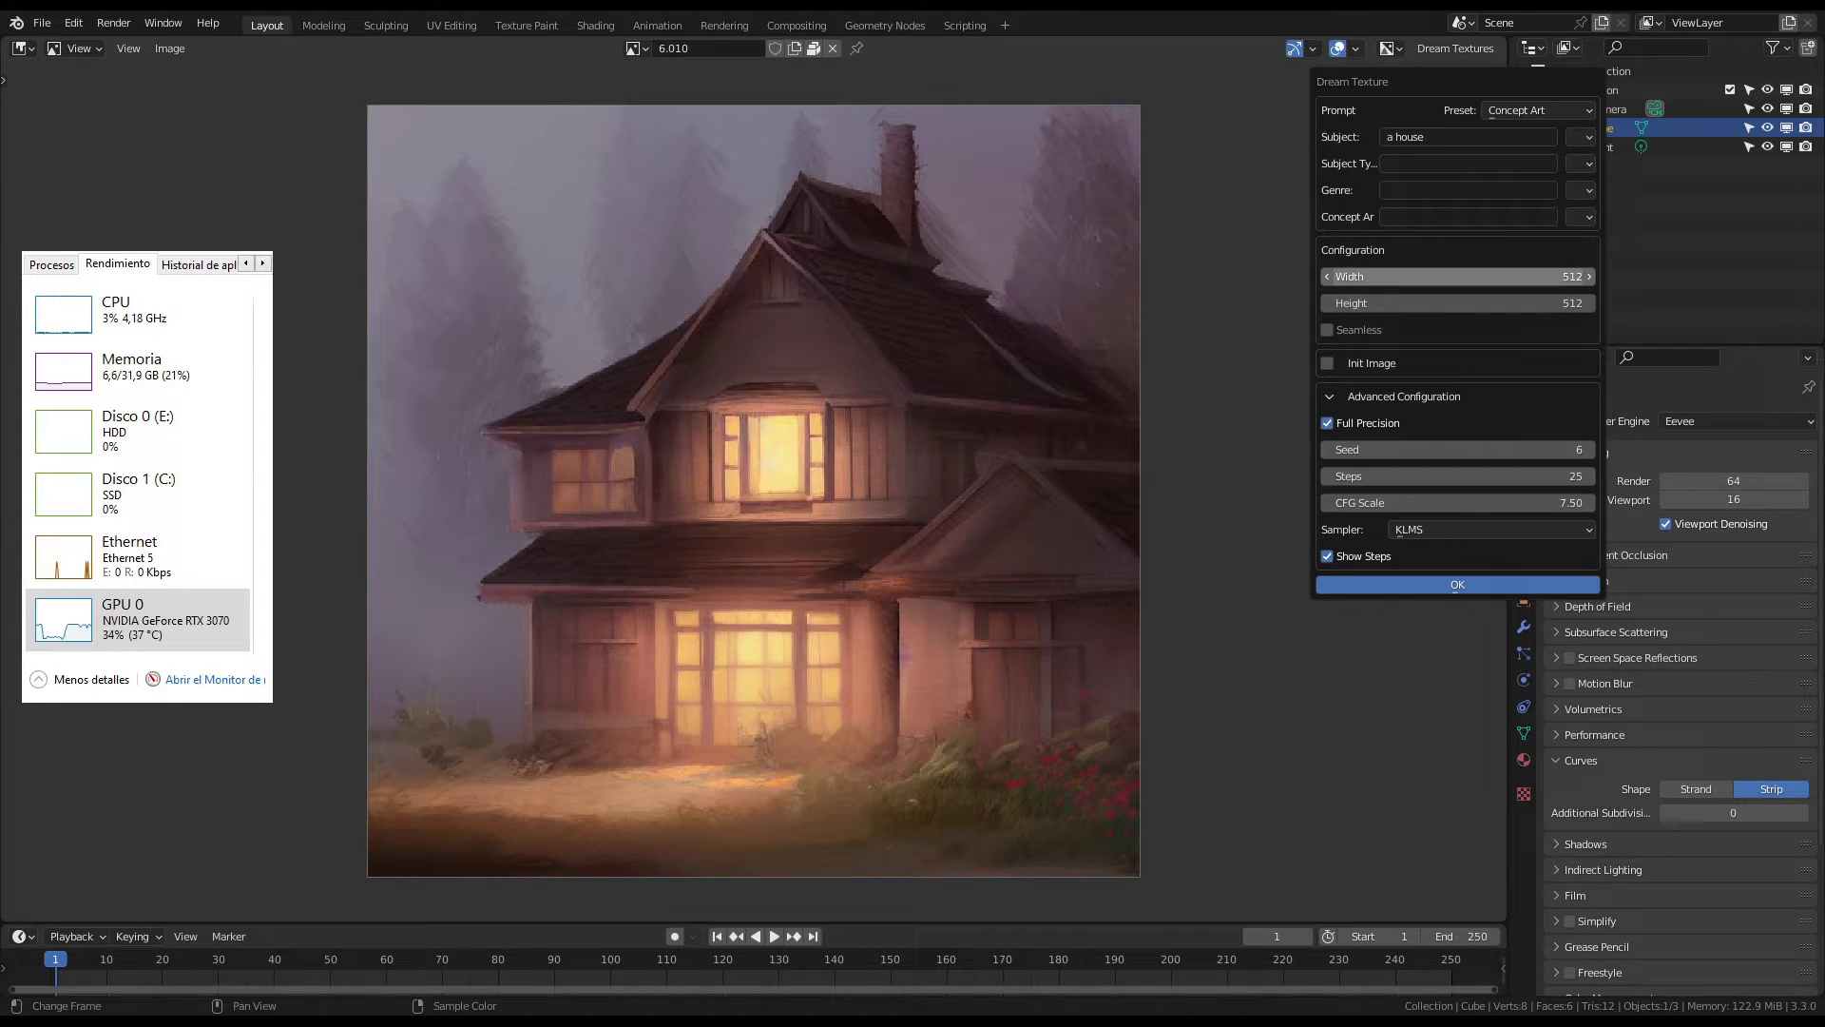
pyautogui.moveTo(1540, 276); pyautogui.dragTo(1540, 303)
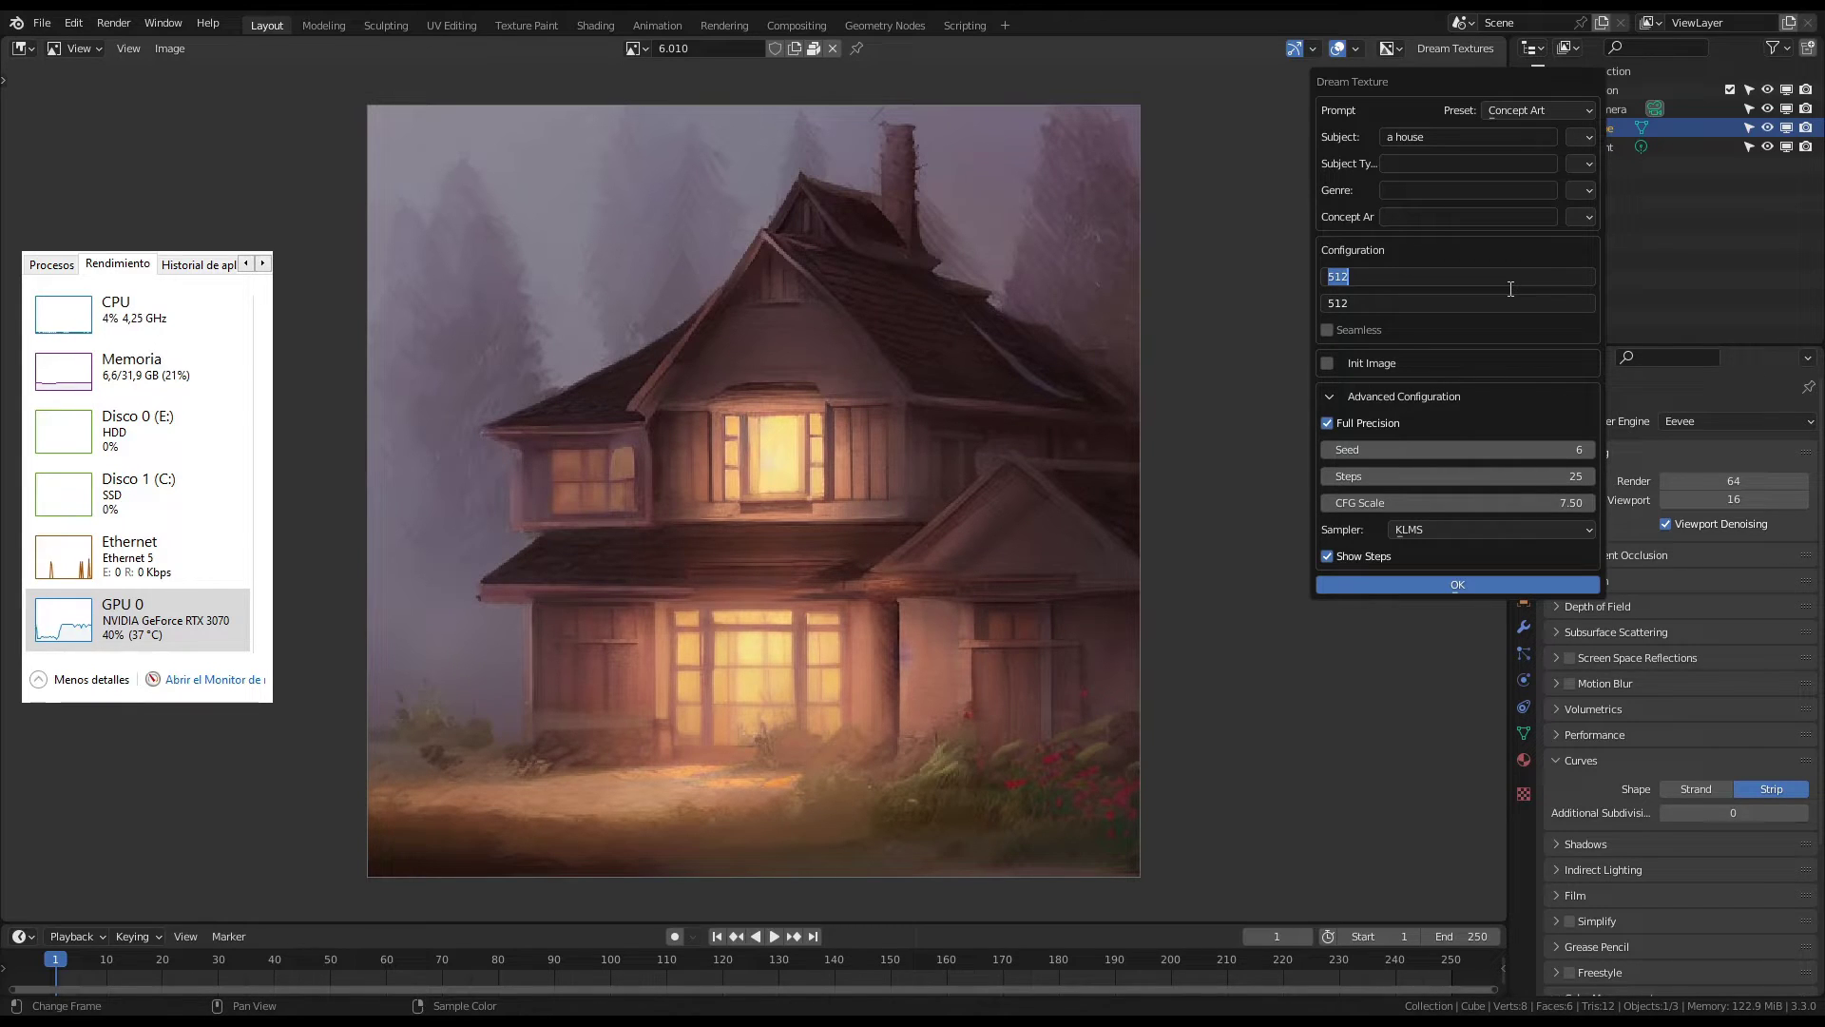
pyautogui.write('600')
pyautogui.press('Return')
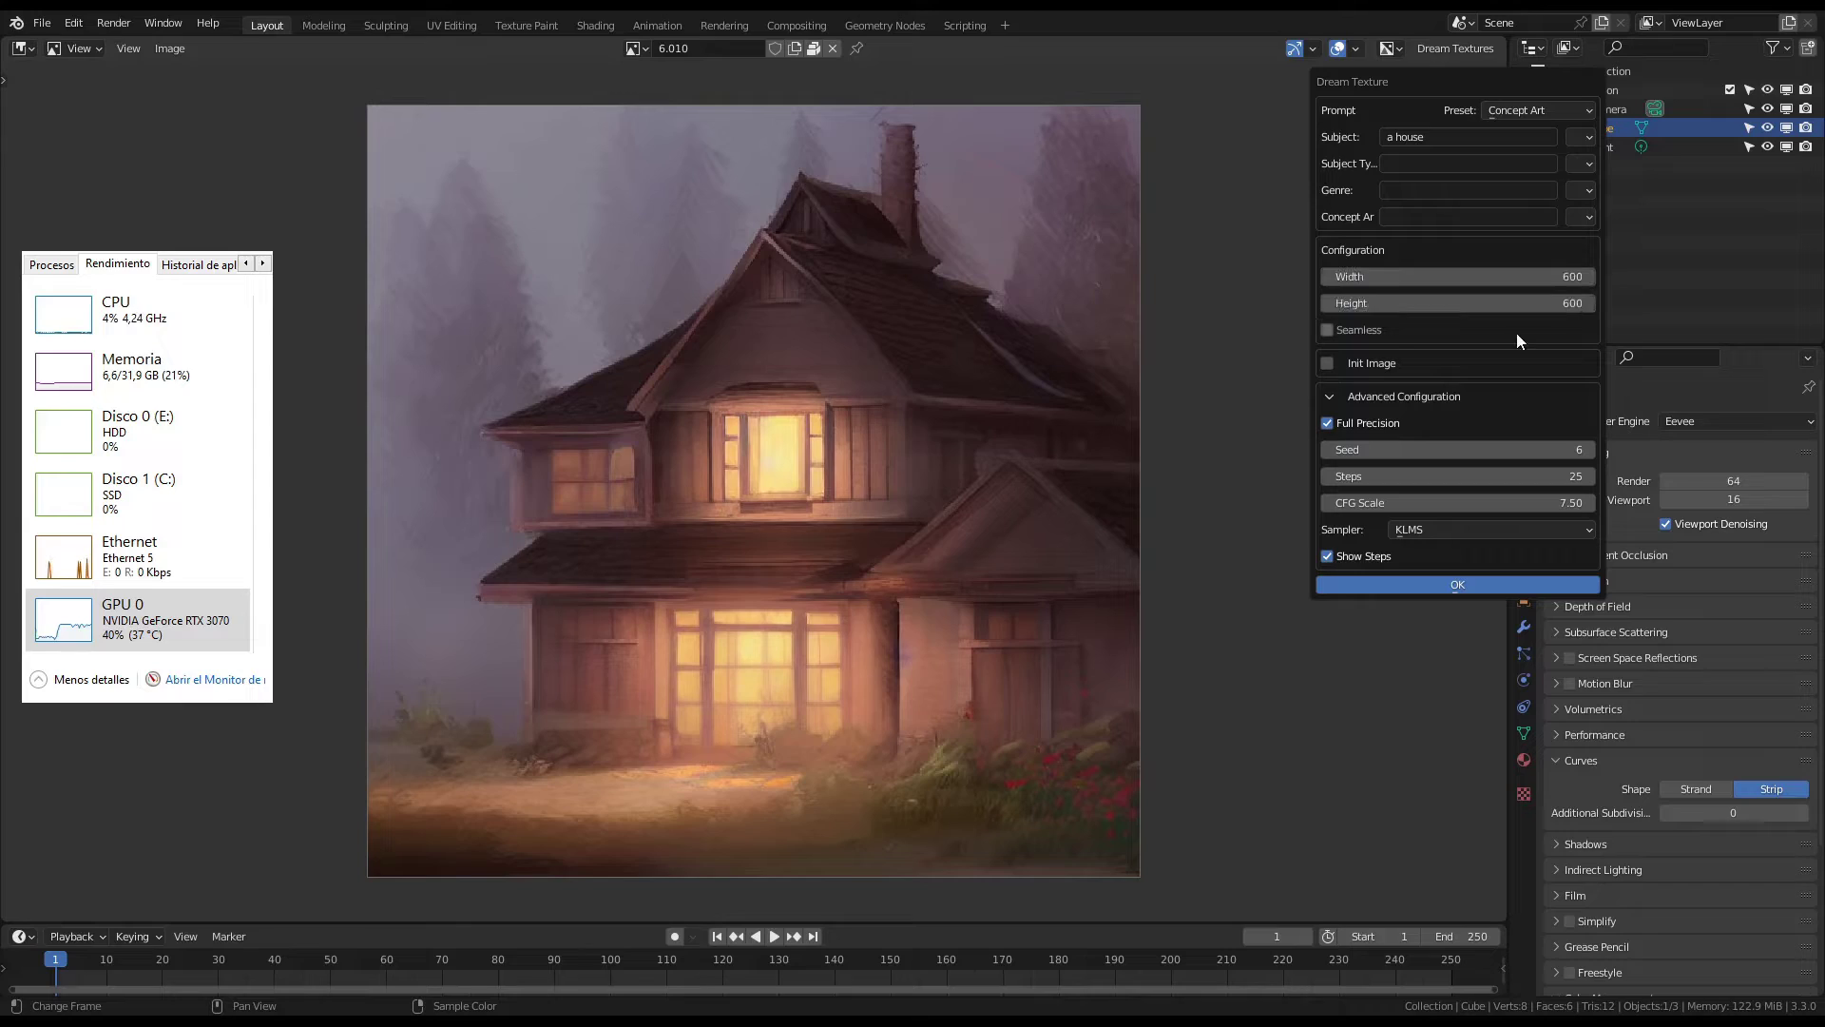
pyautogui.click(1479, 580)
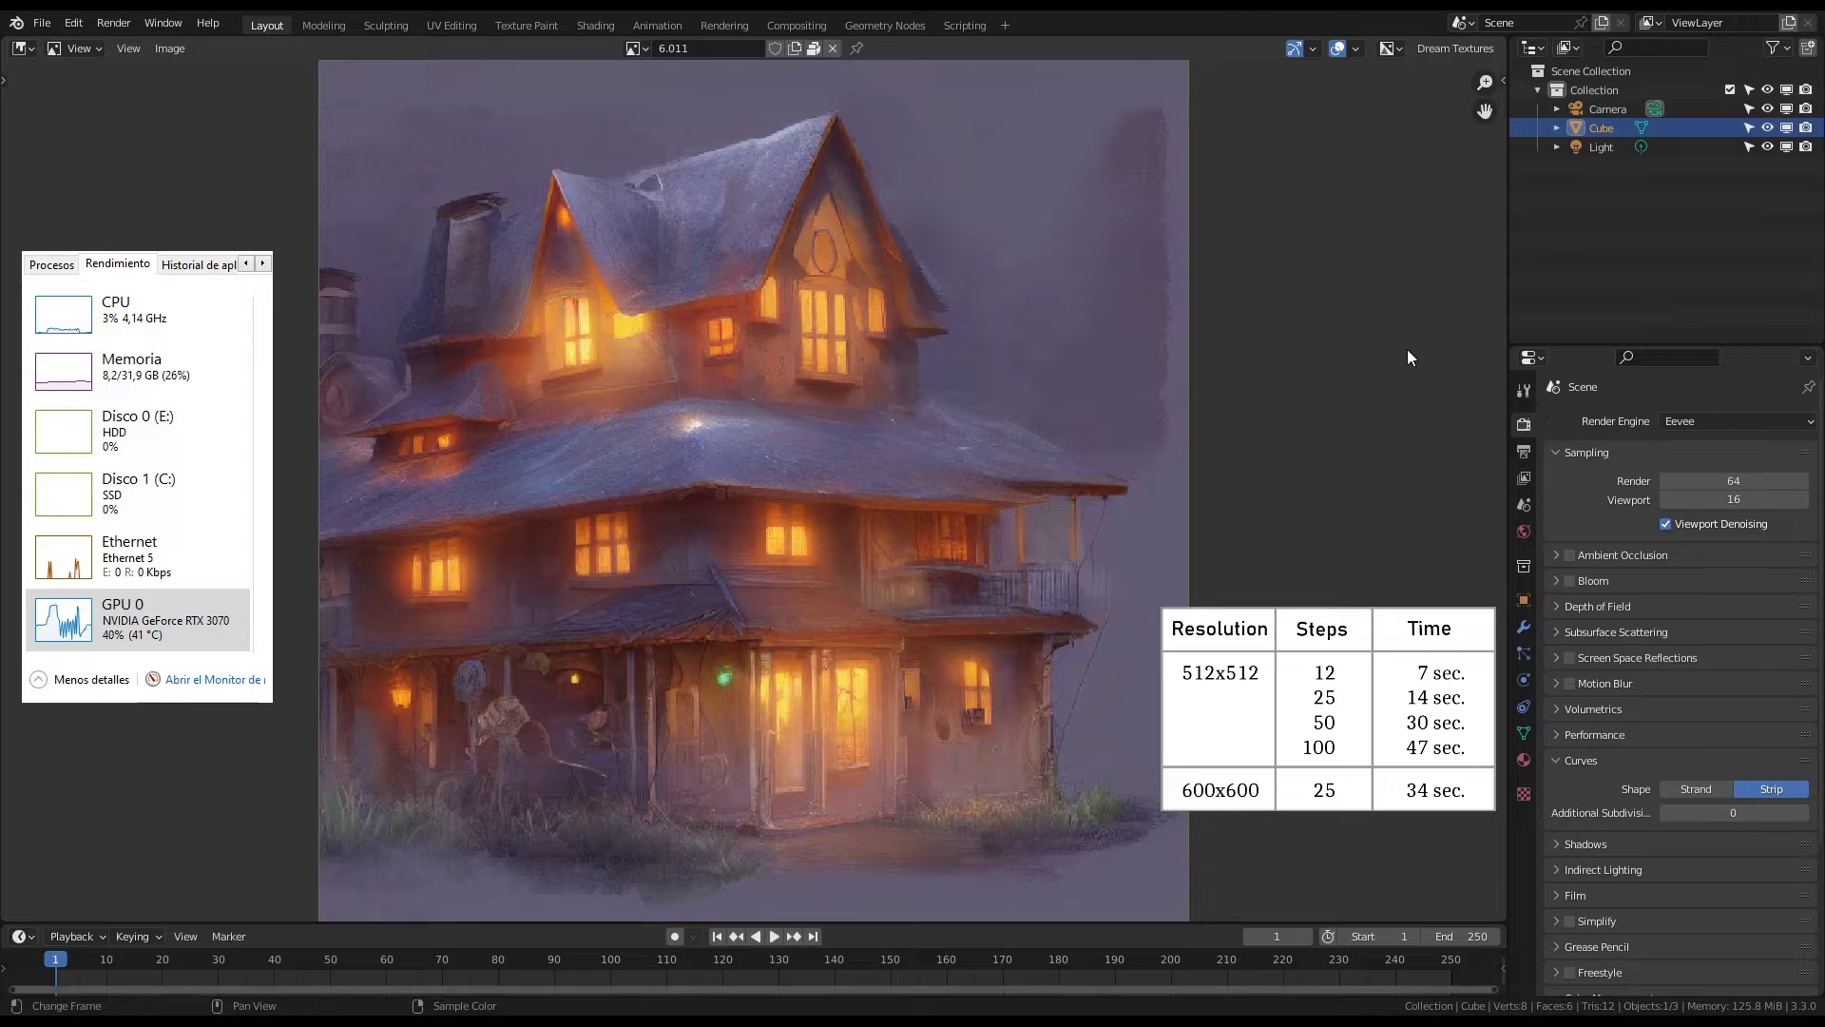
# Increase both the image width and height to 800 in Dream Textures and generate the house
pyautogui.scroll(-1, 569, 317)
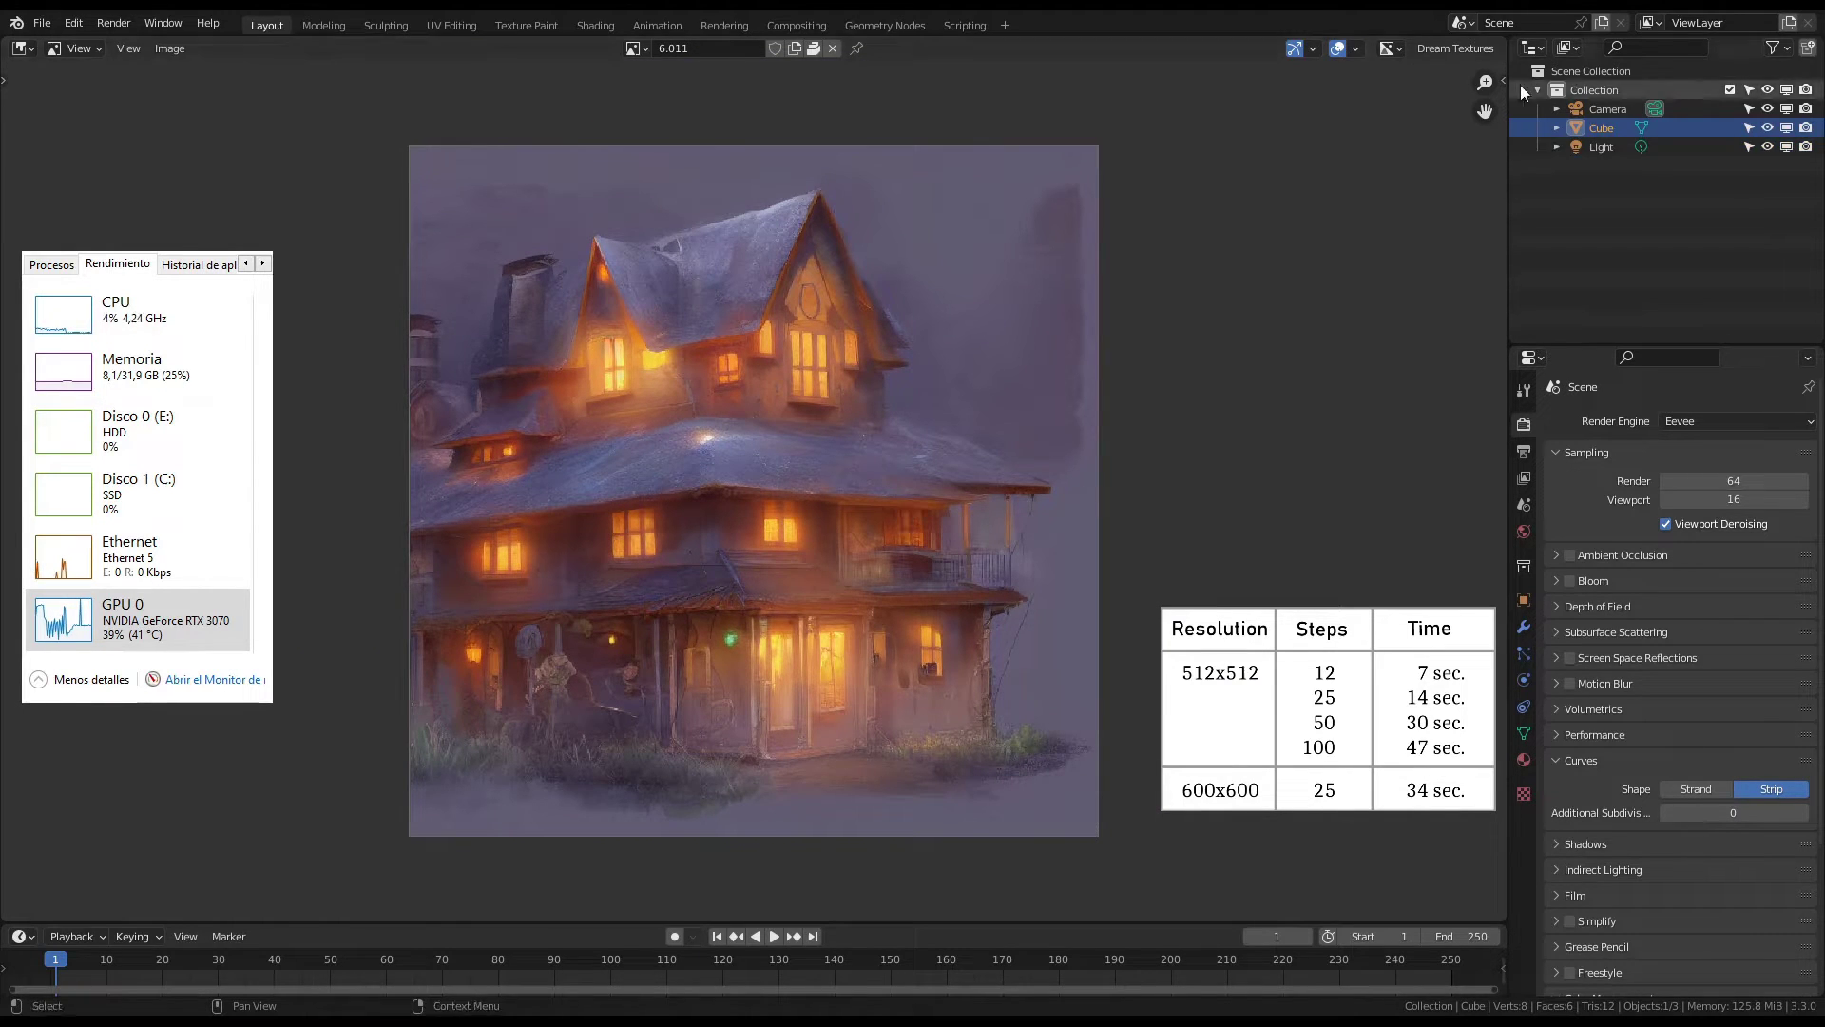
pyautogui.click(1464, 49)
pyautogui.click(1482, 73)
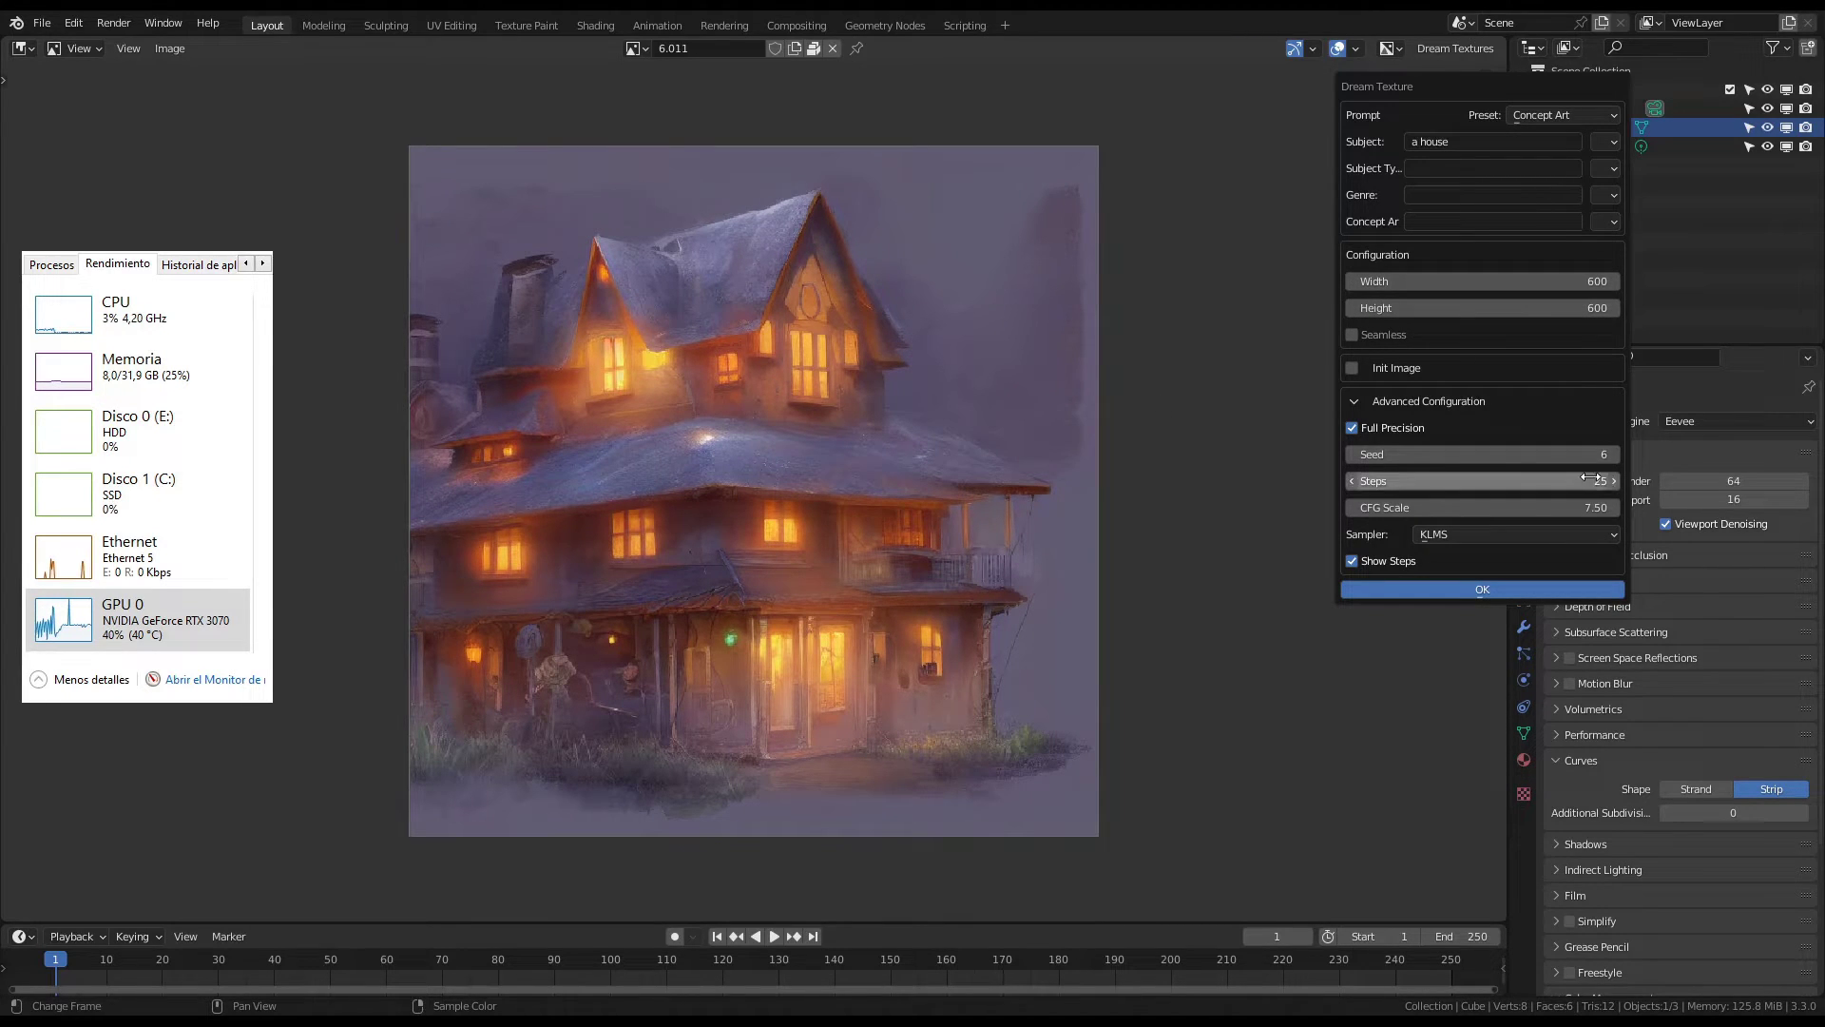
pyautogui.moveTo(1548, 281)
pyautogui.mouseDown()
pyautogui.moveTo(1549, 308)
pyautogui.moveTo(1548, 286)
pyautogui.mouseUp()
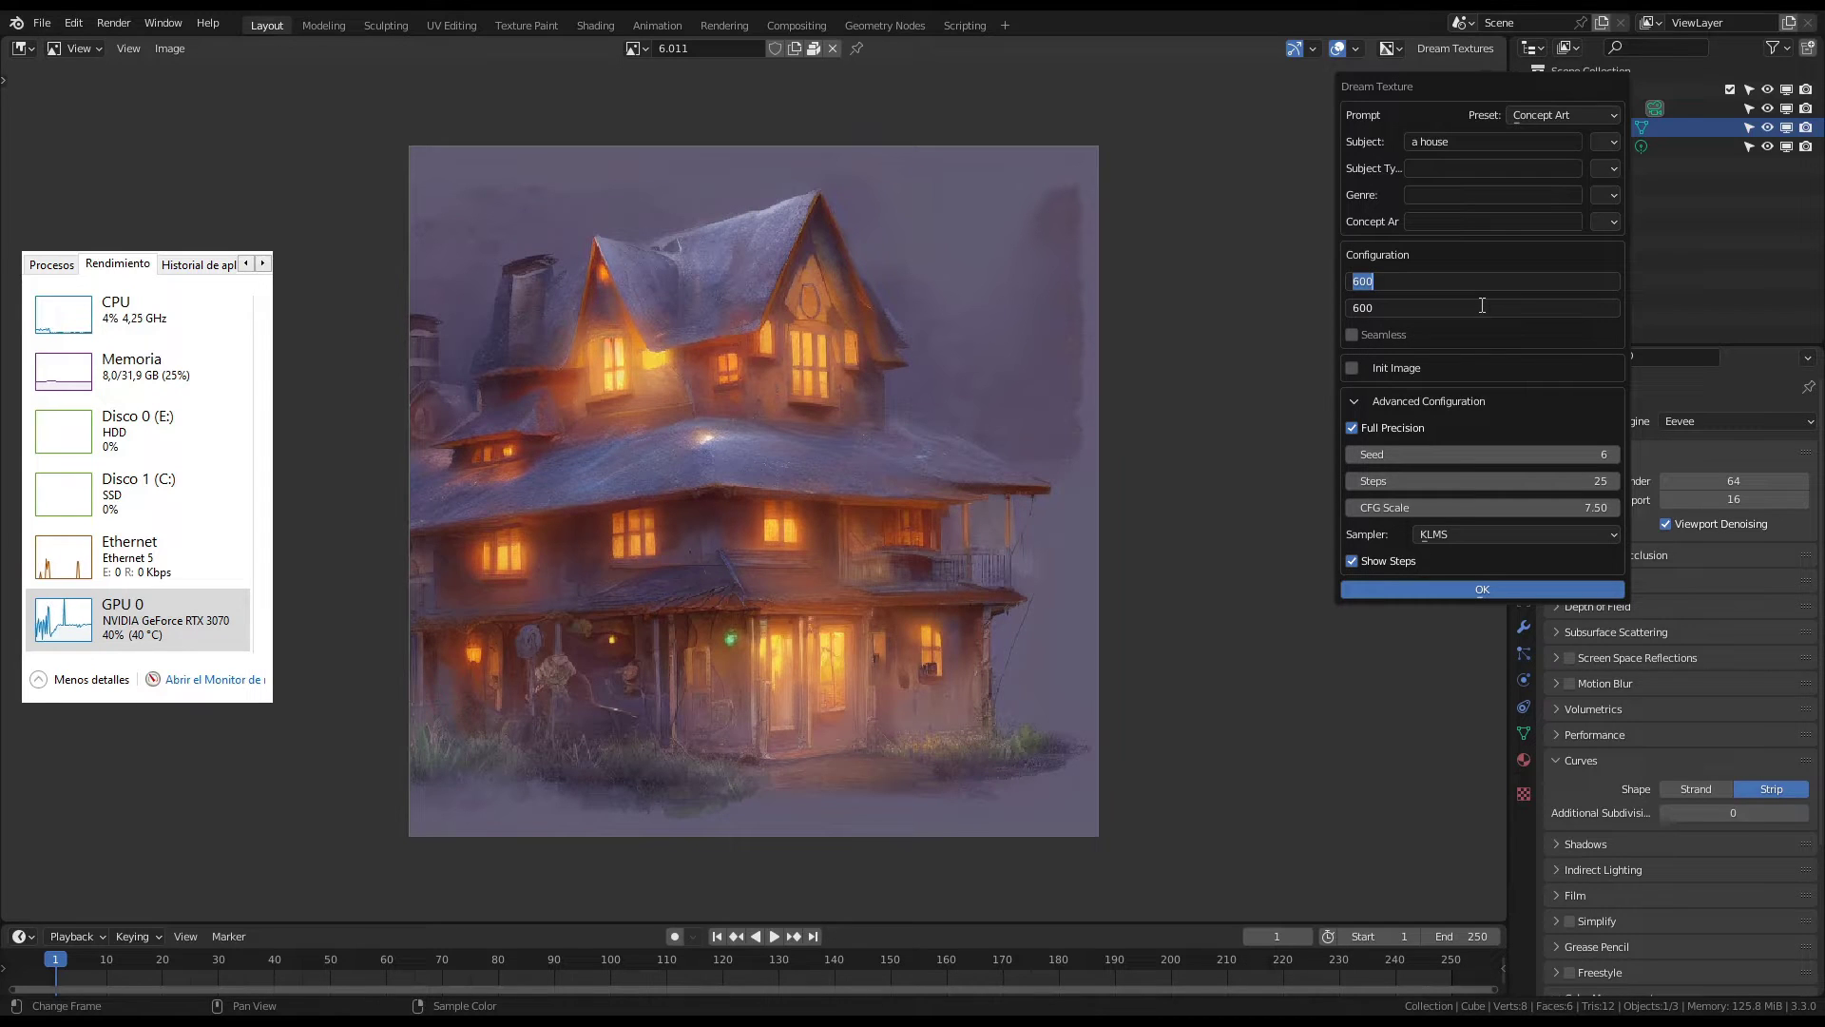
pyautogui.write('800')
pyautogui.press('Return')
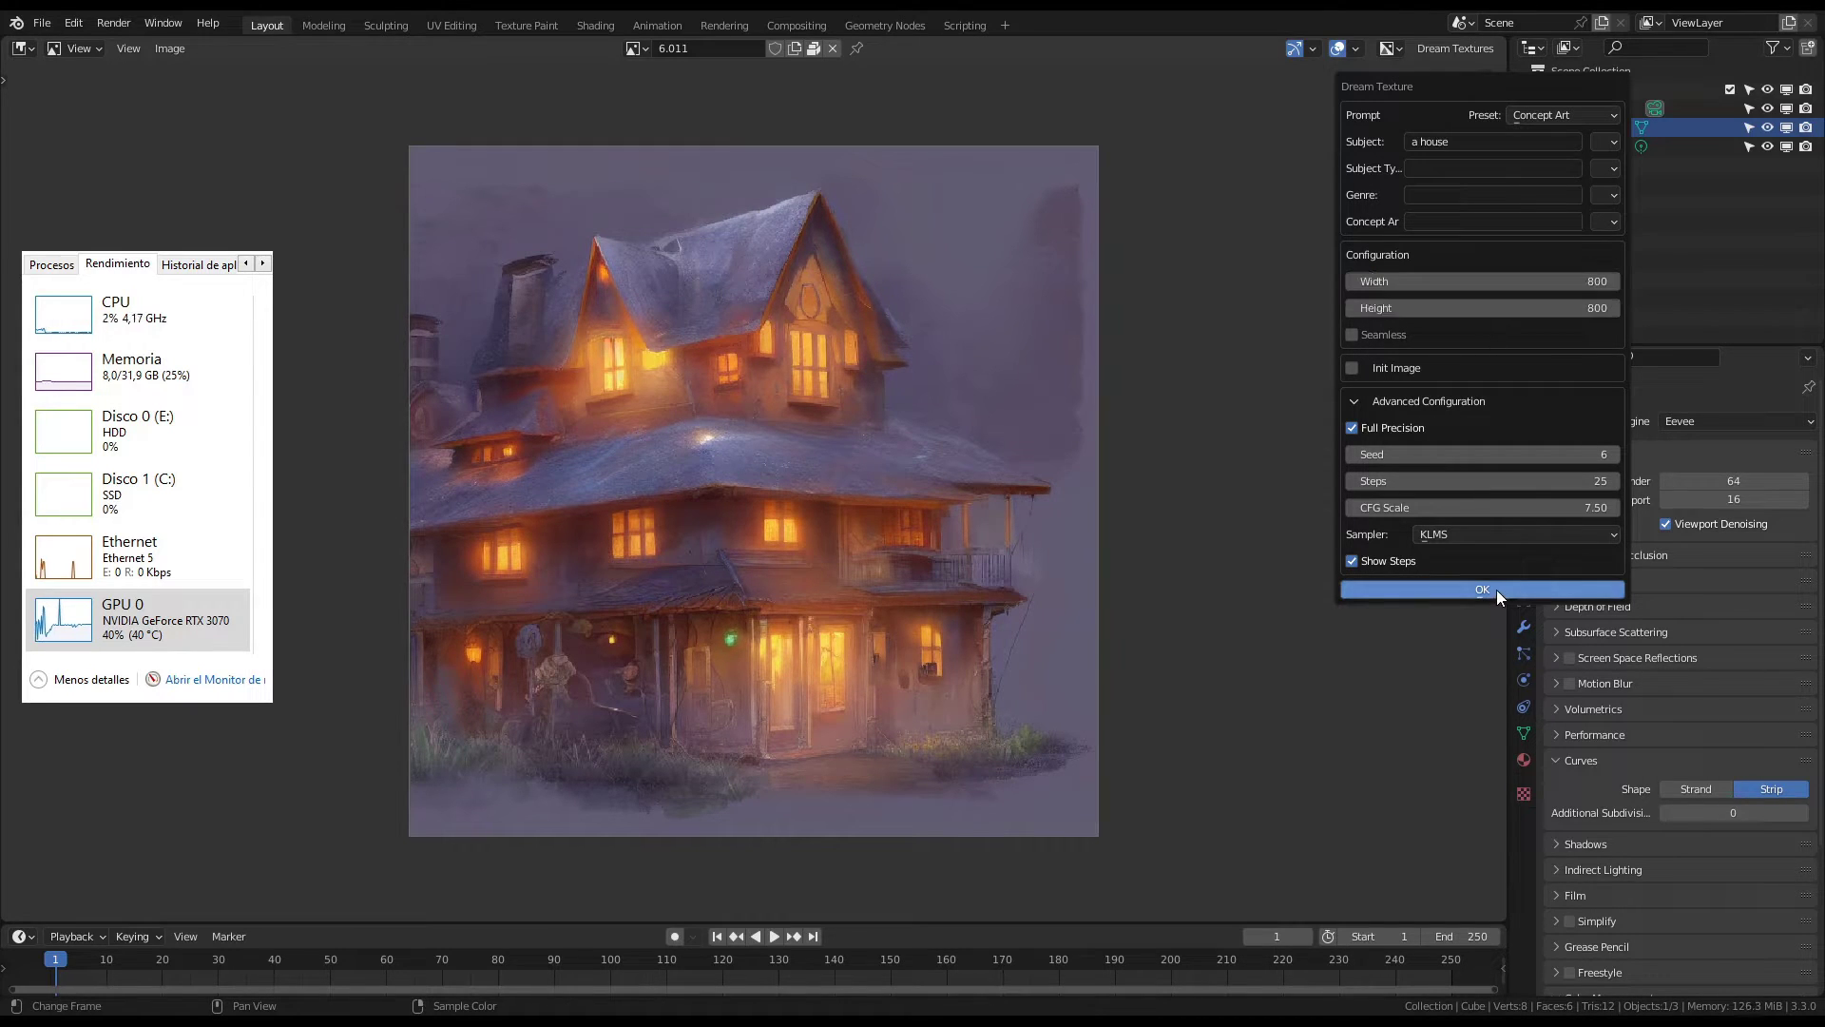
pyautogui.click(1497, 589)
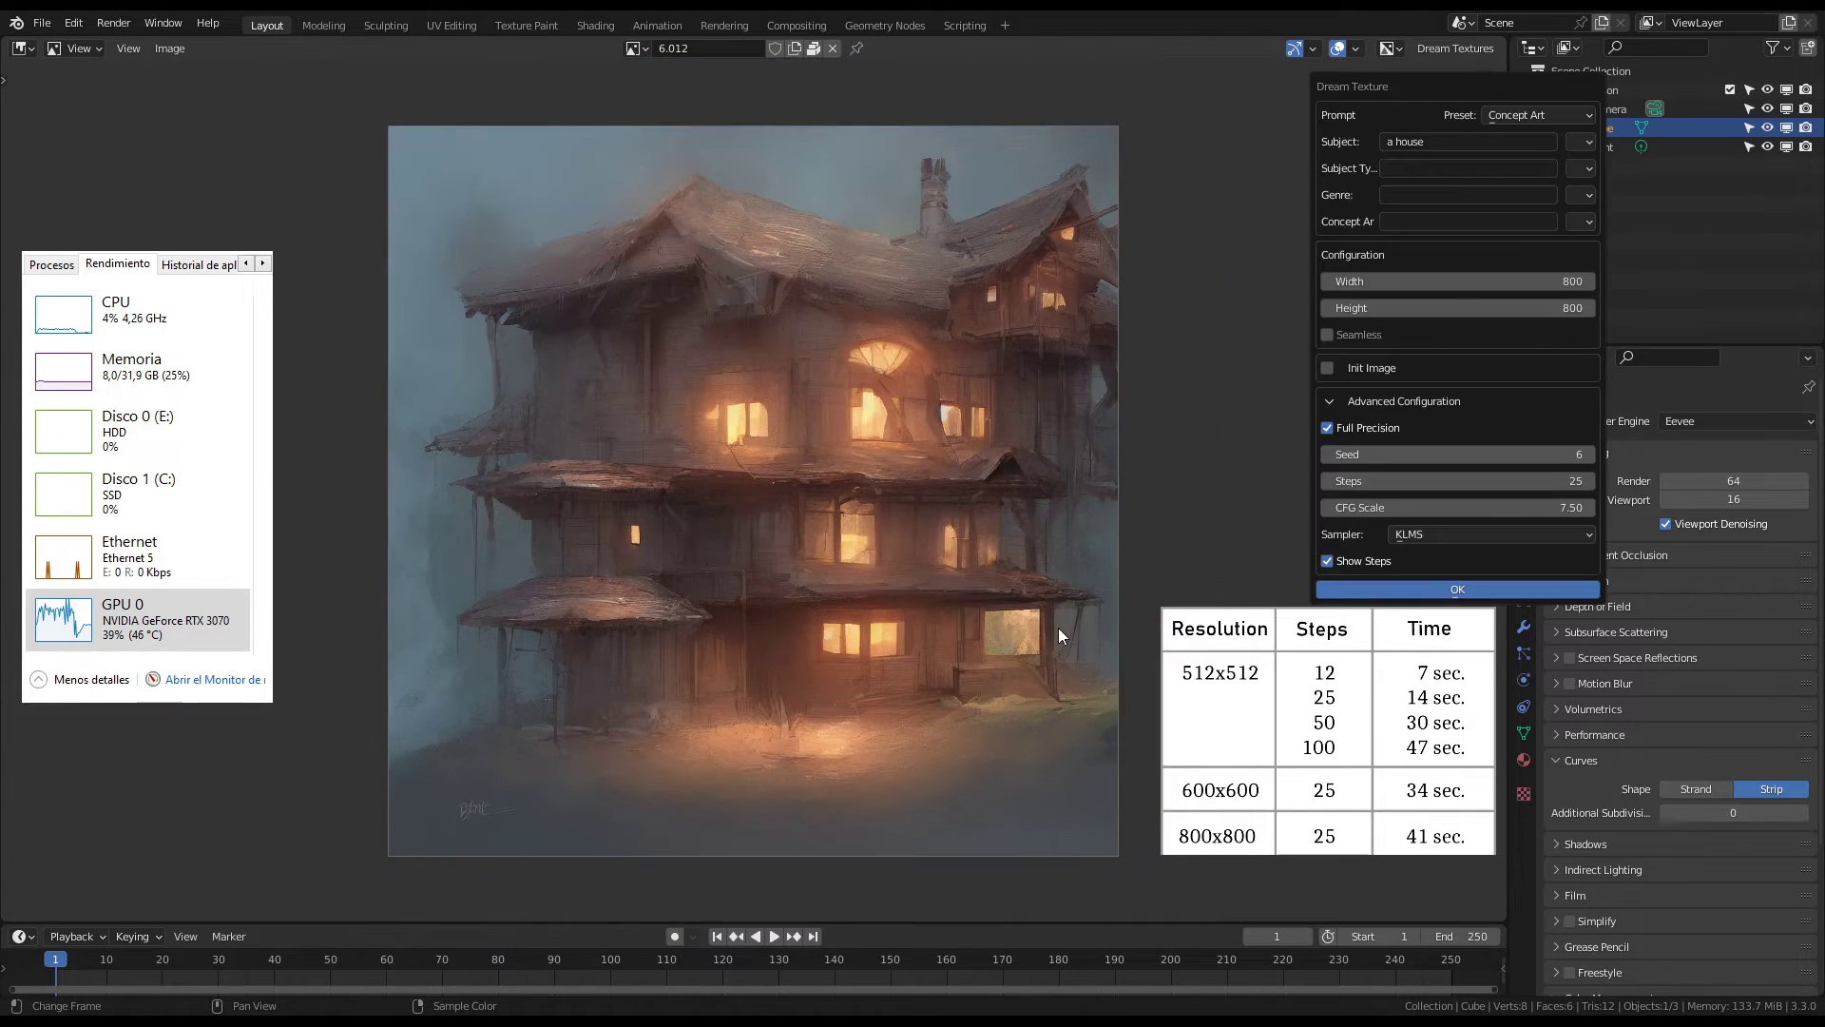
# Inspect the generated house up close, and generate it again with the sampling steps set to 100
pyautogui.scroll(5, 1092, 540)
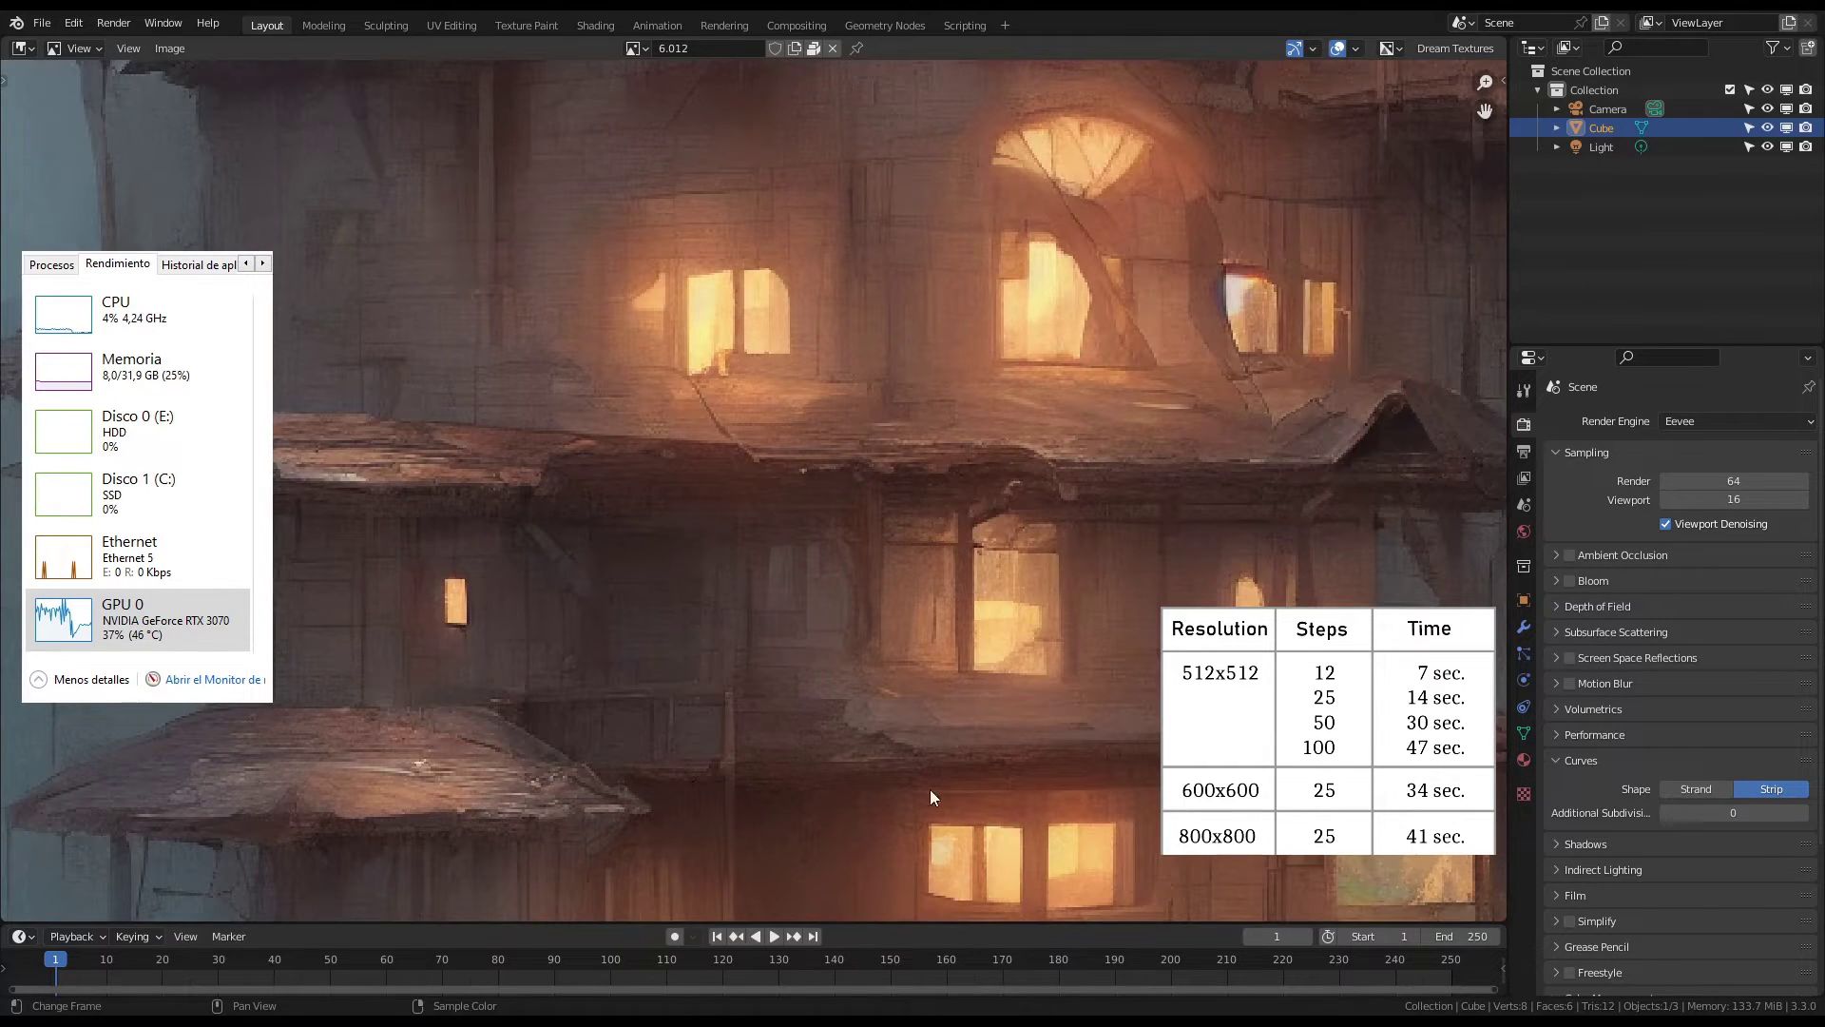
pyautogui.scroll(-3, 996, 653)
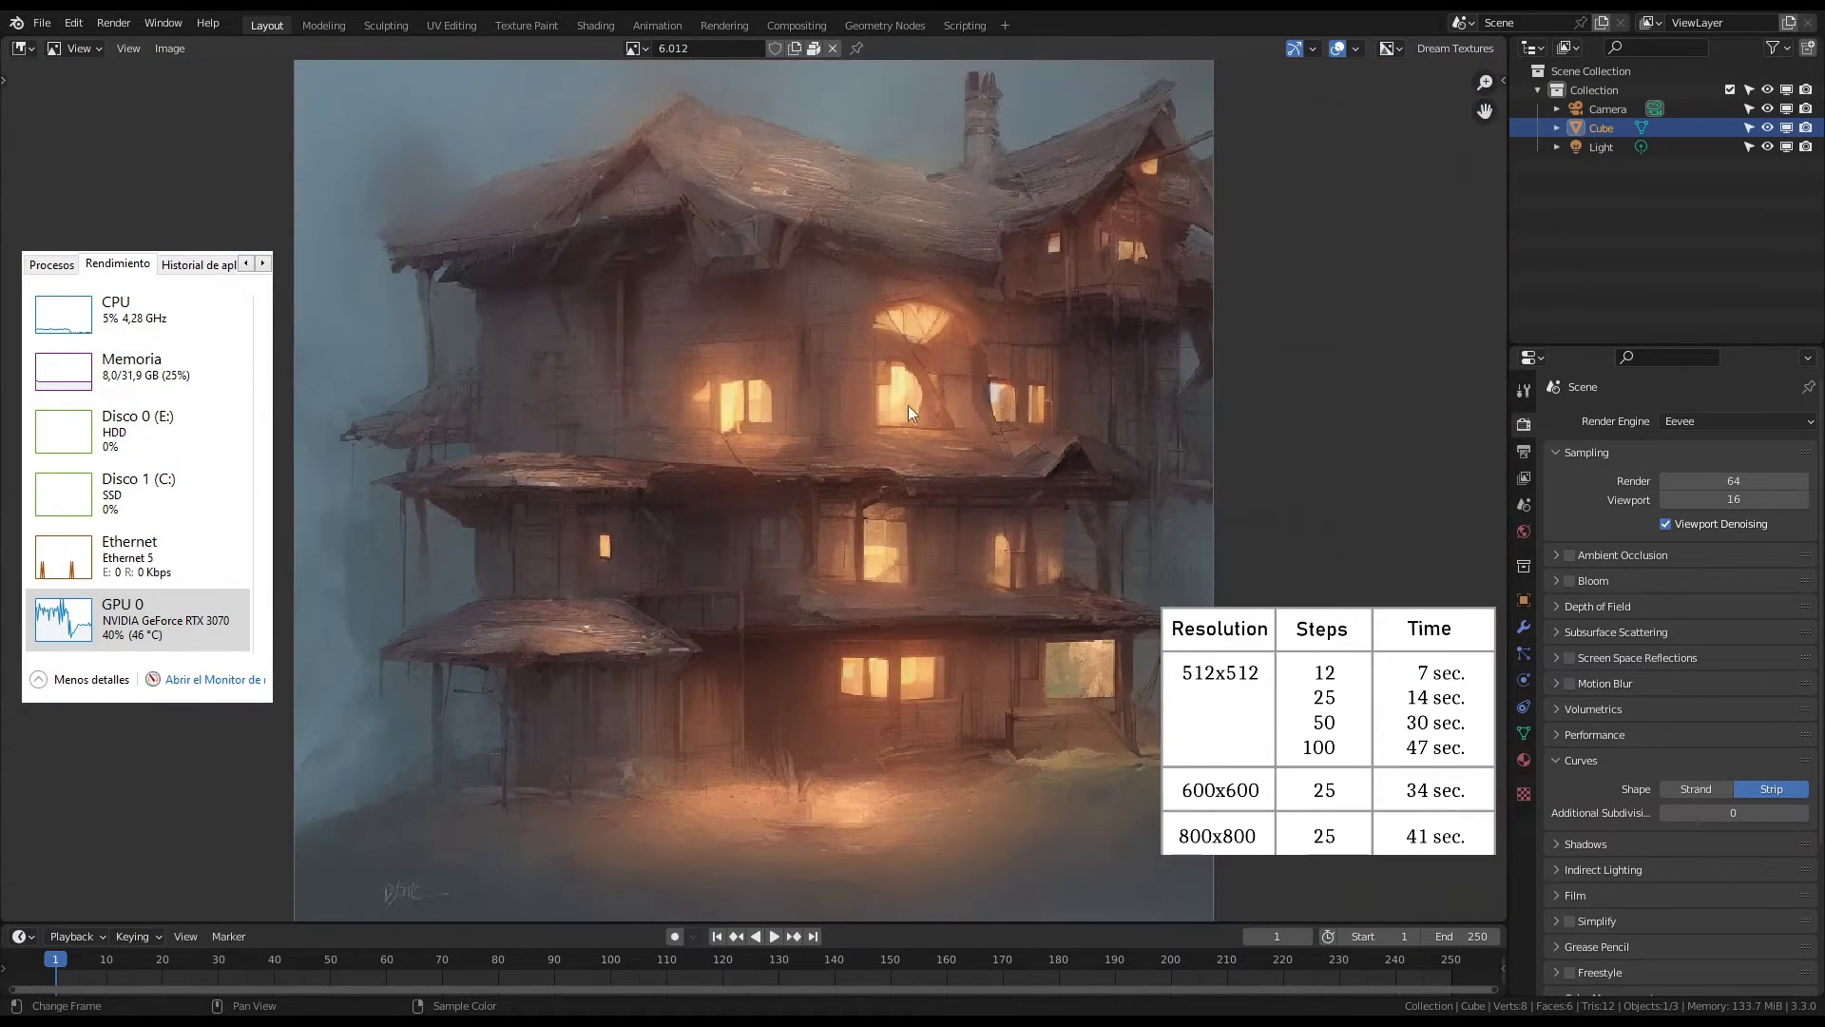
pyautogui.click(1451, 49)
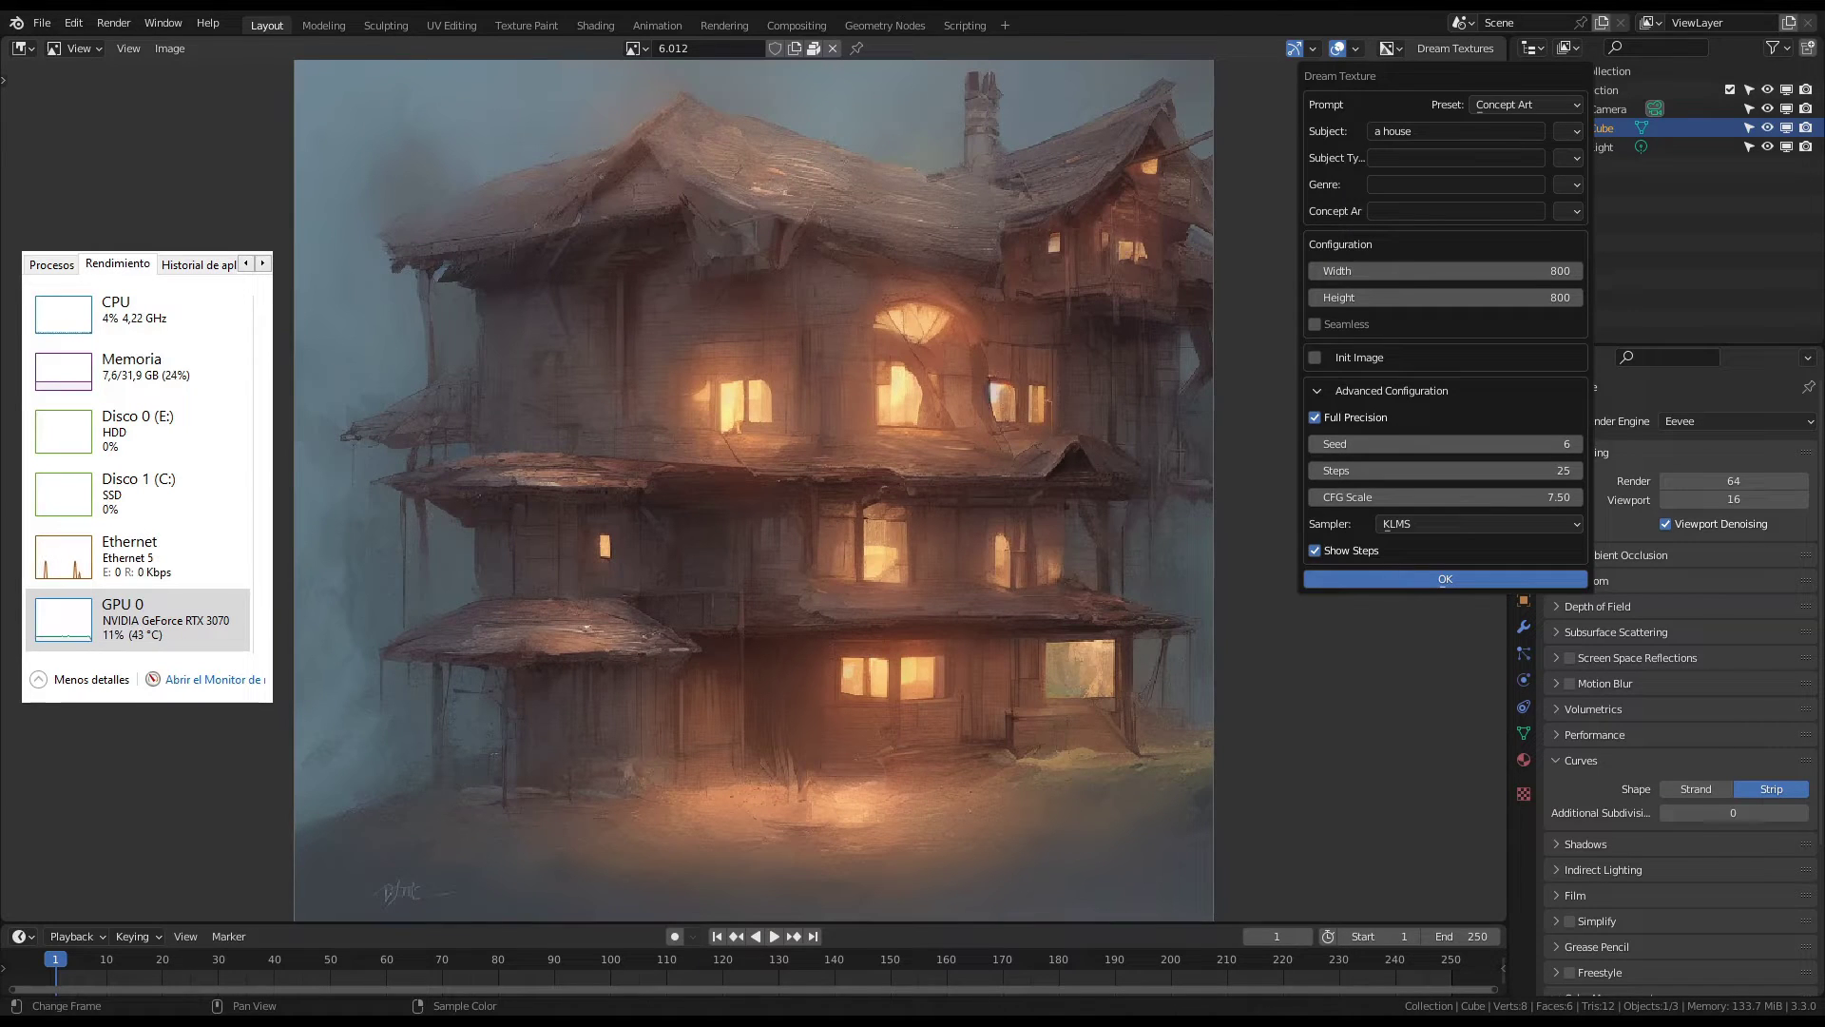
pyautogui.click(1460, 475)
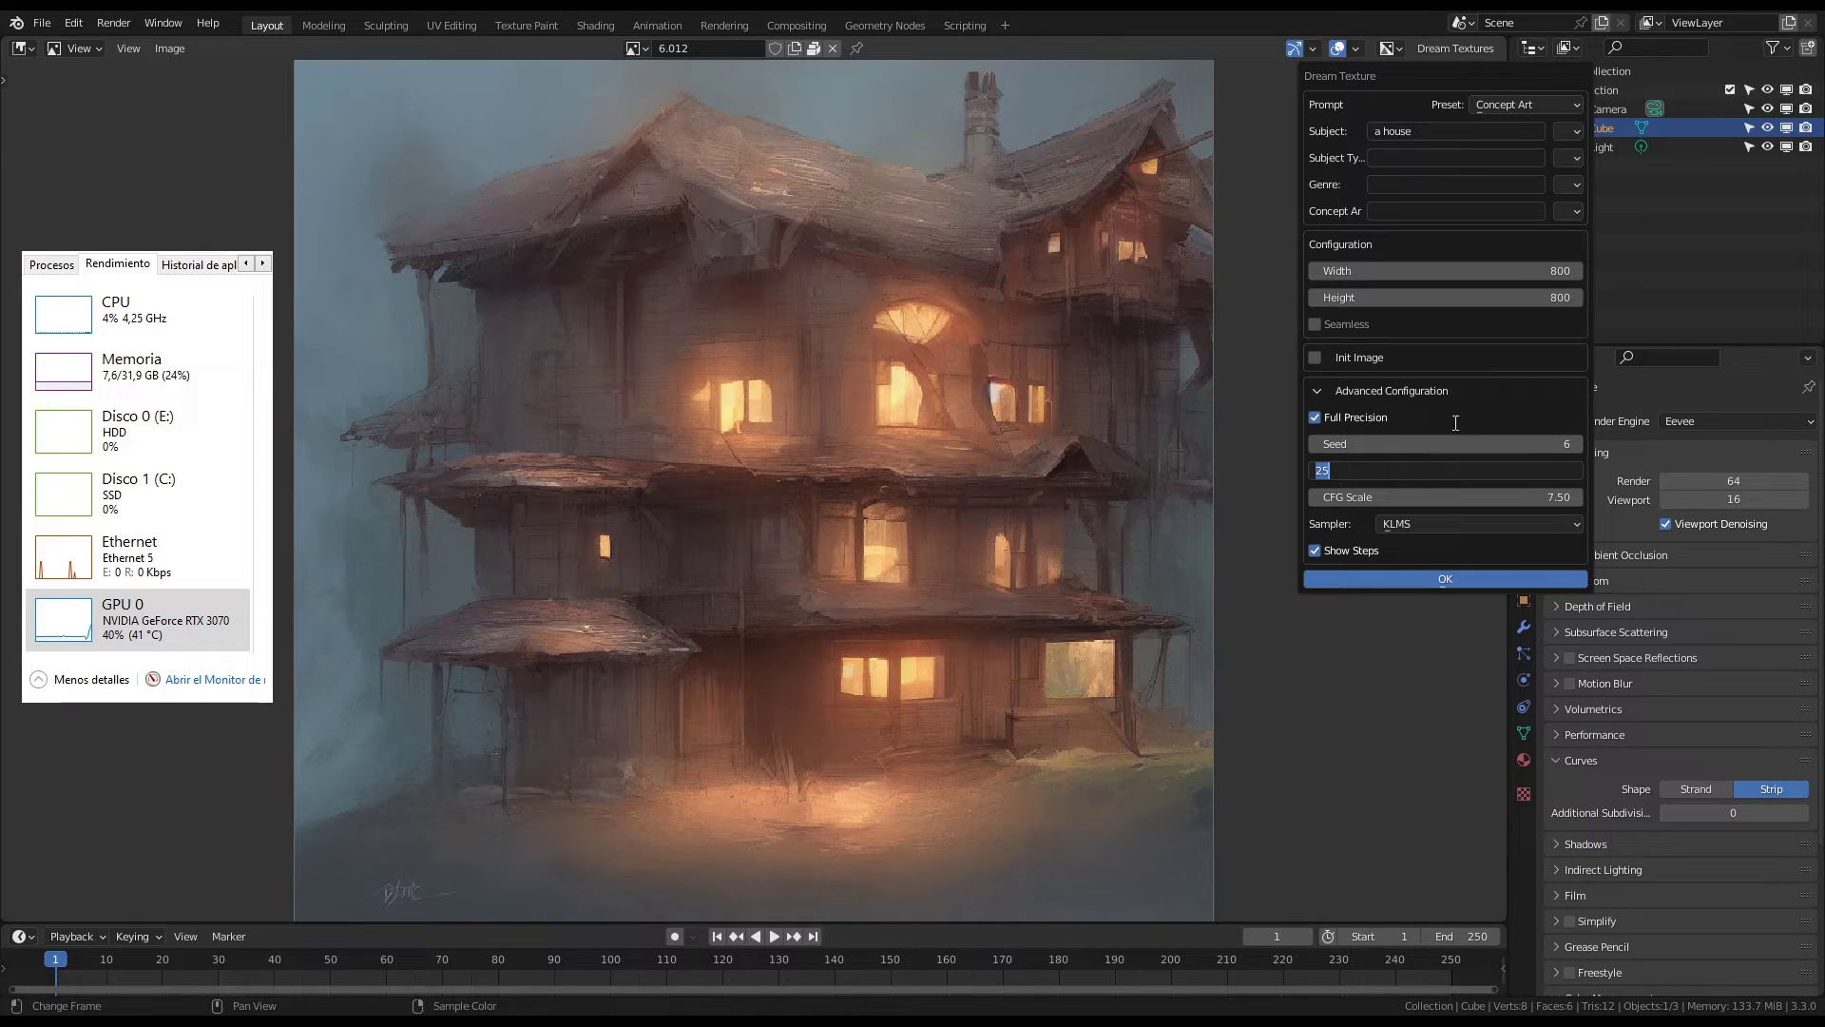
pyautogui.write('100')
pyautogui.press('Return')
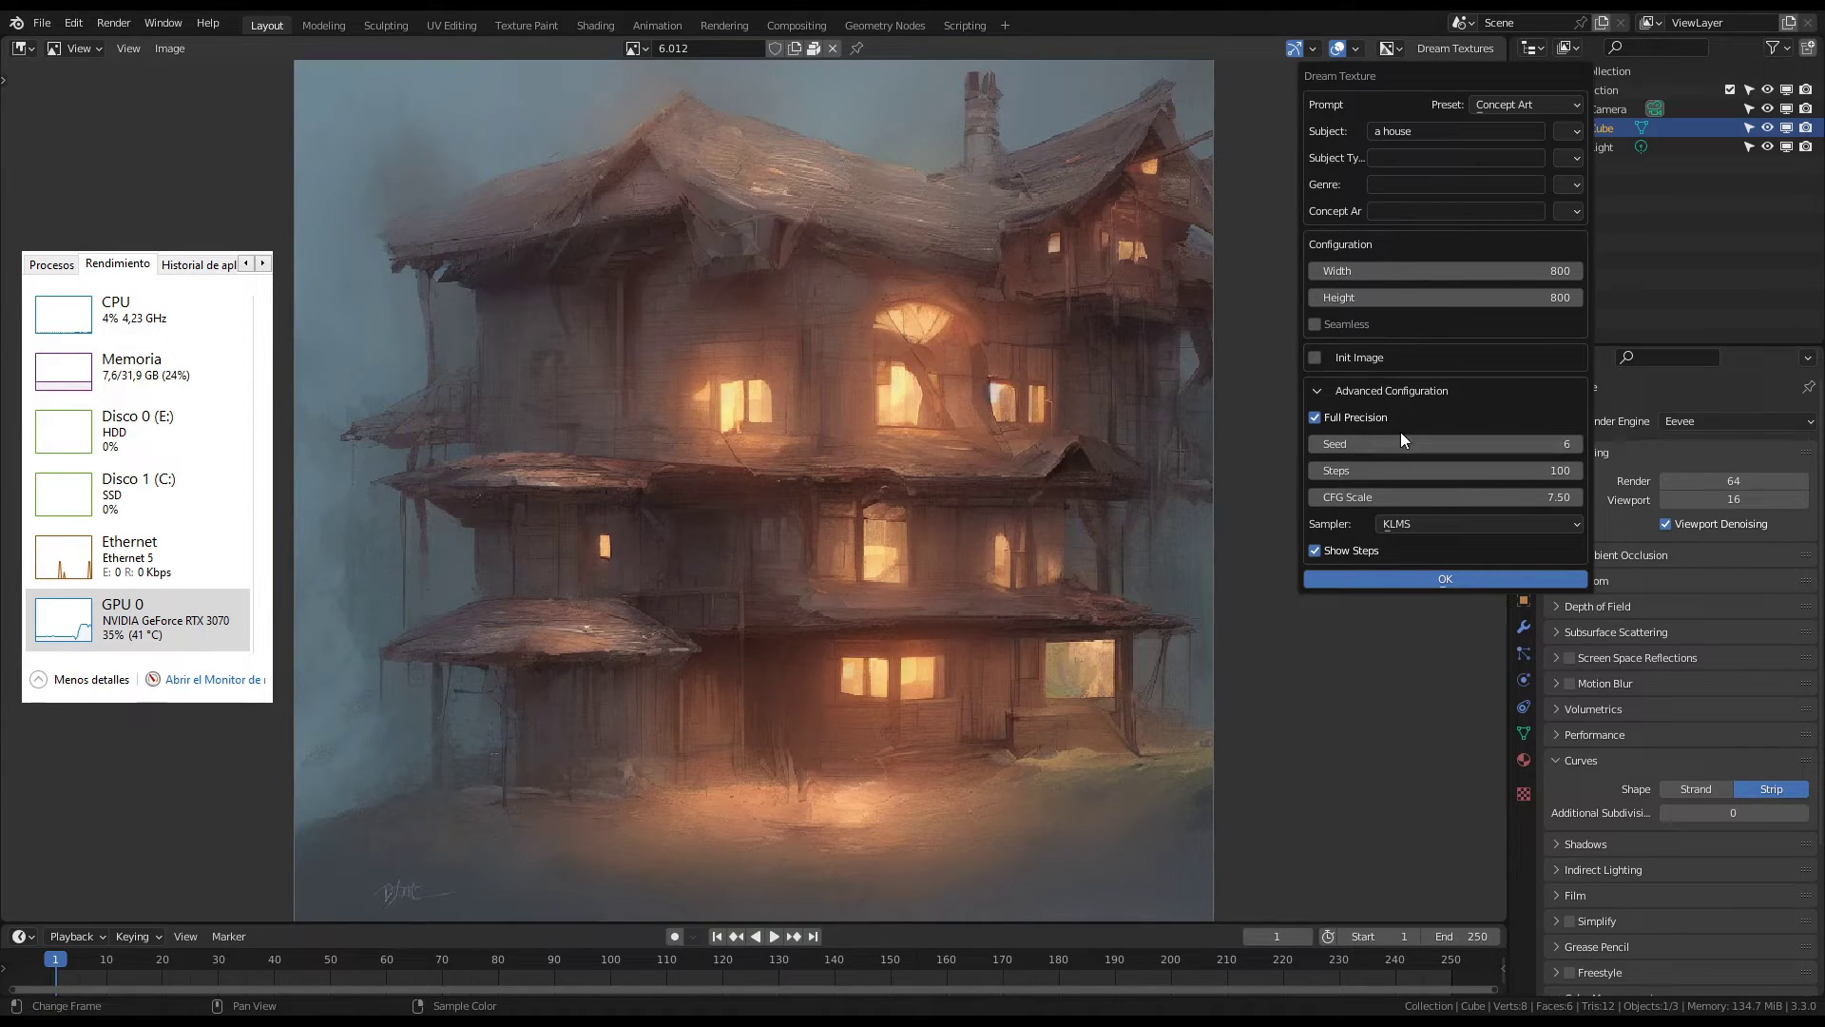
pyautogui.click(1456, 579)
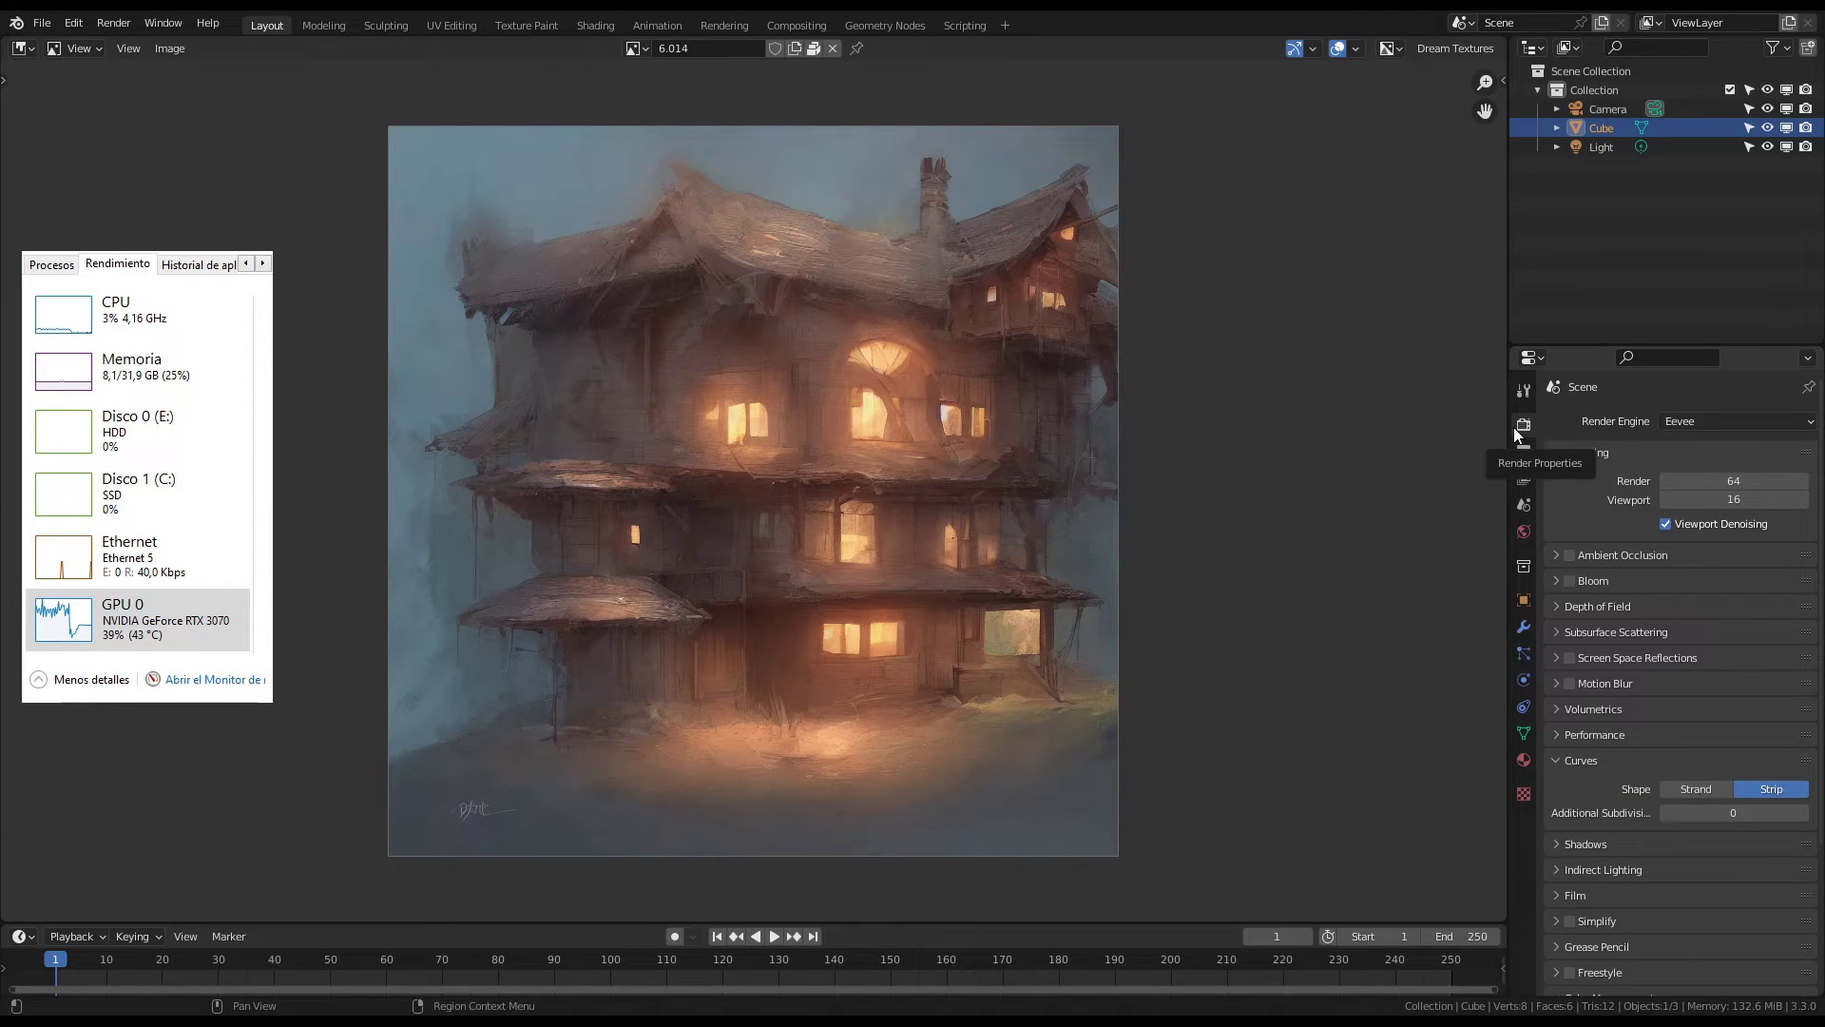
# Set both the image width and height to 512 in the Dream Textures configuration
pyautogui.scroll(5, 757, 783)
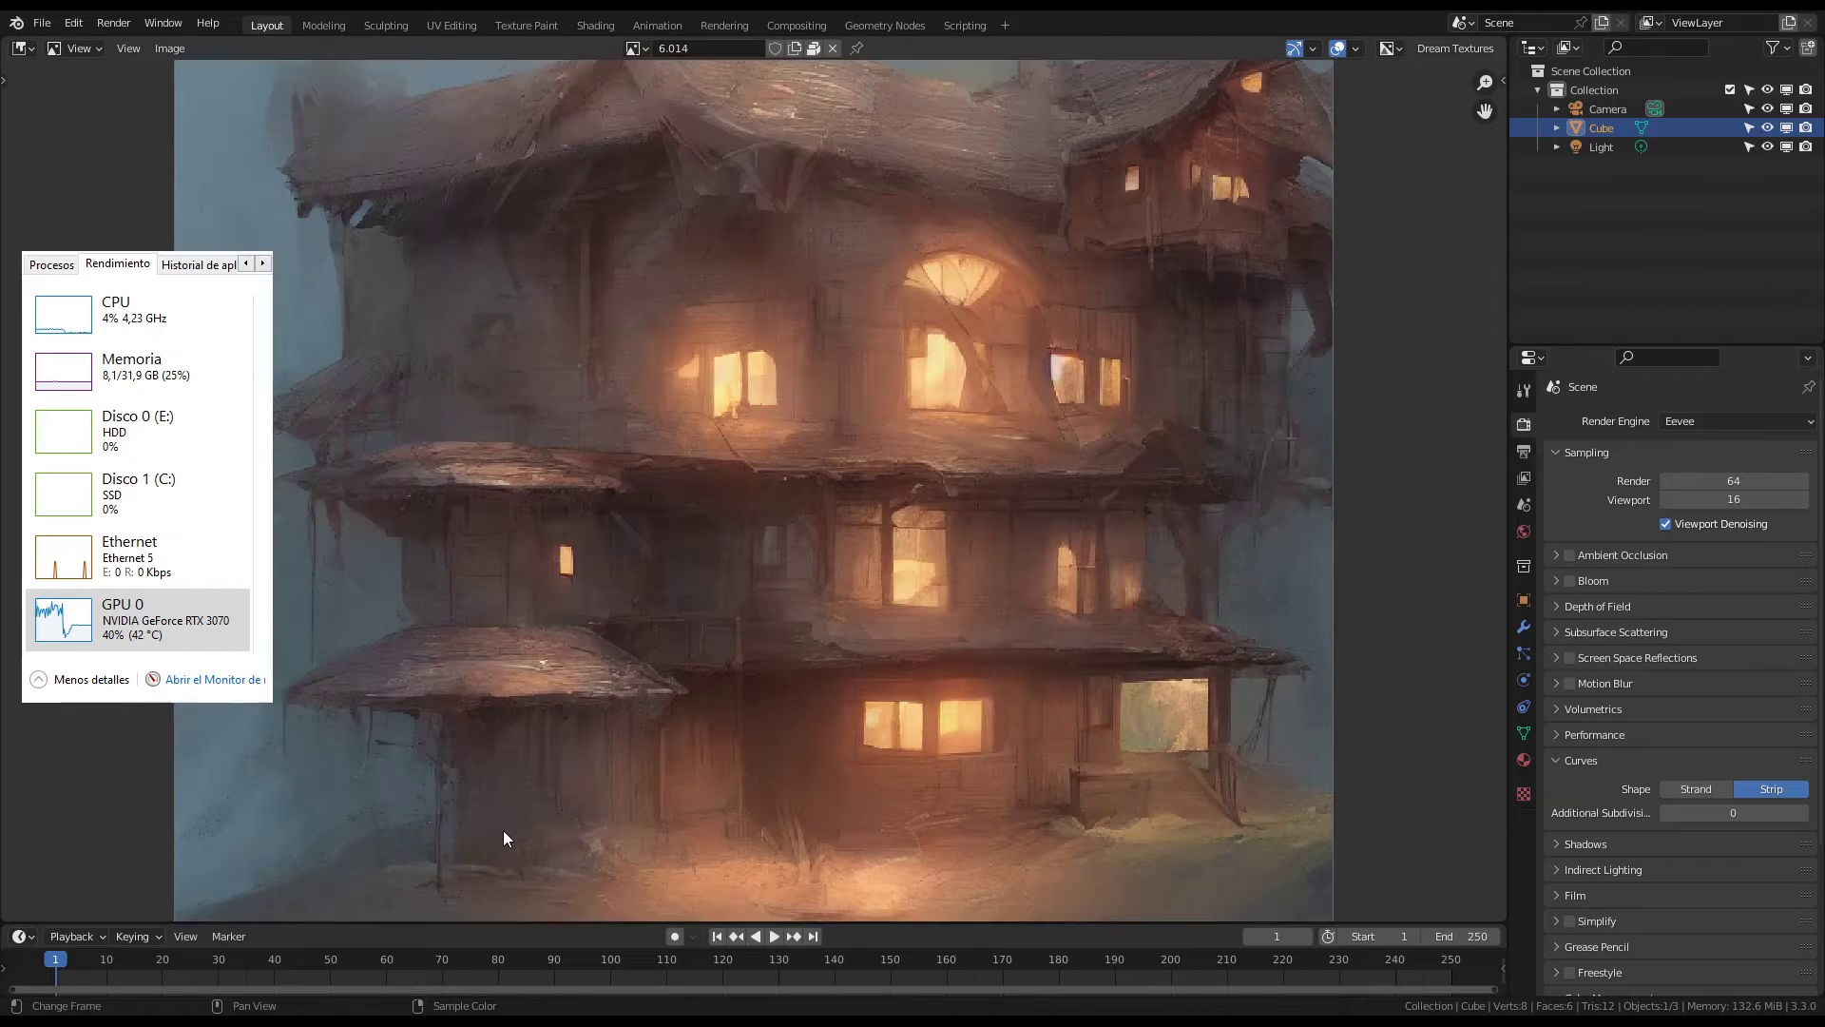
pyautogui.scroll(-2, 756, 790)
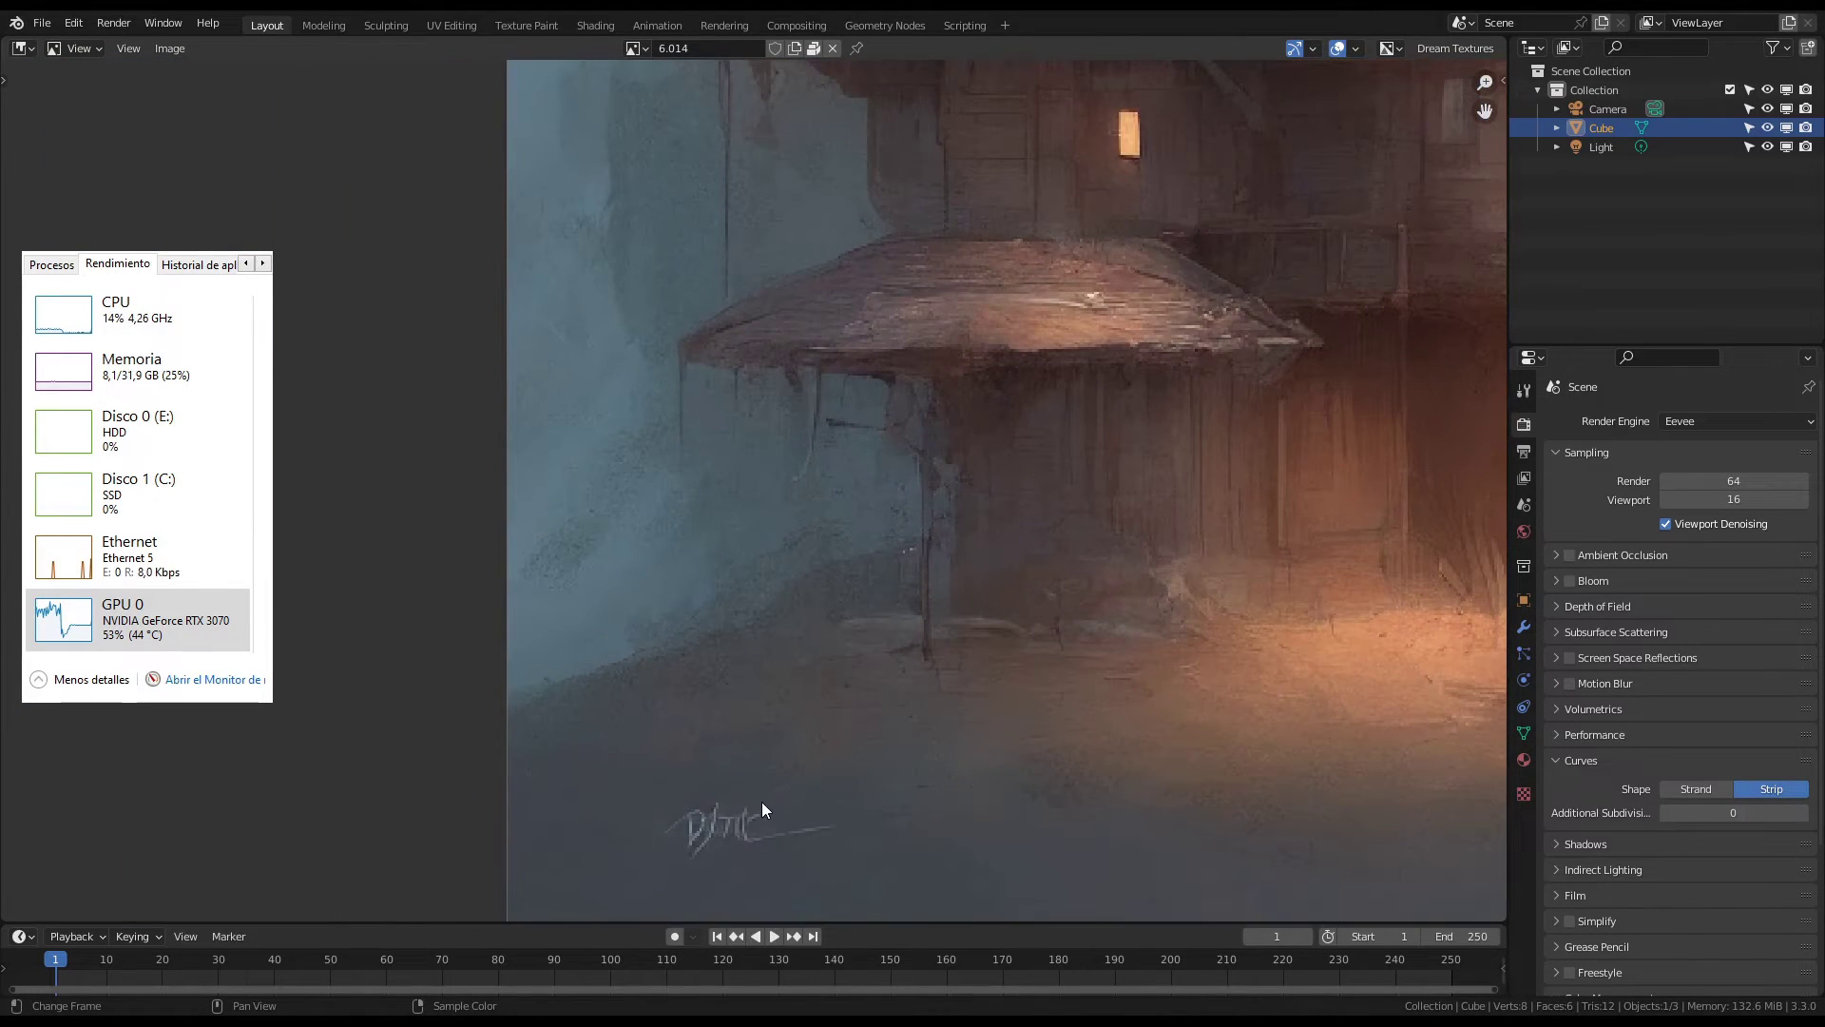
pyautogui.scroll(-3, 894, 848)
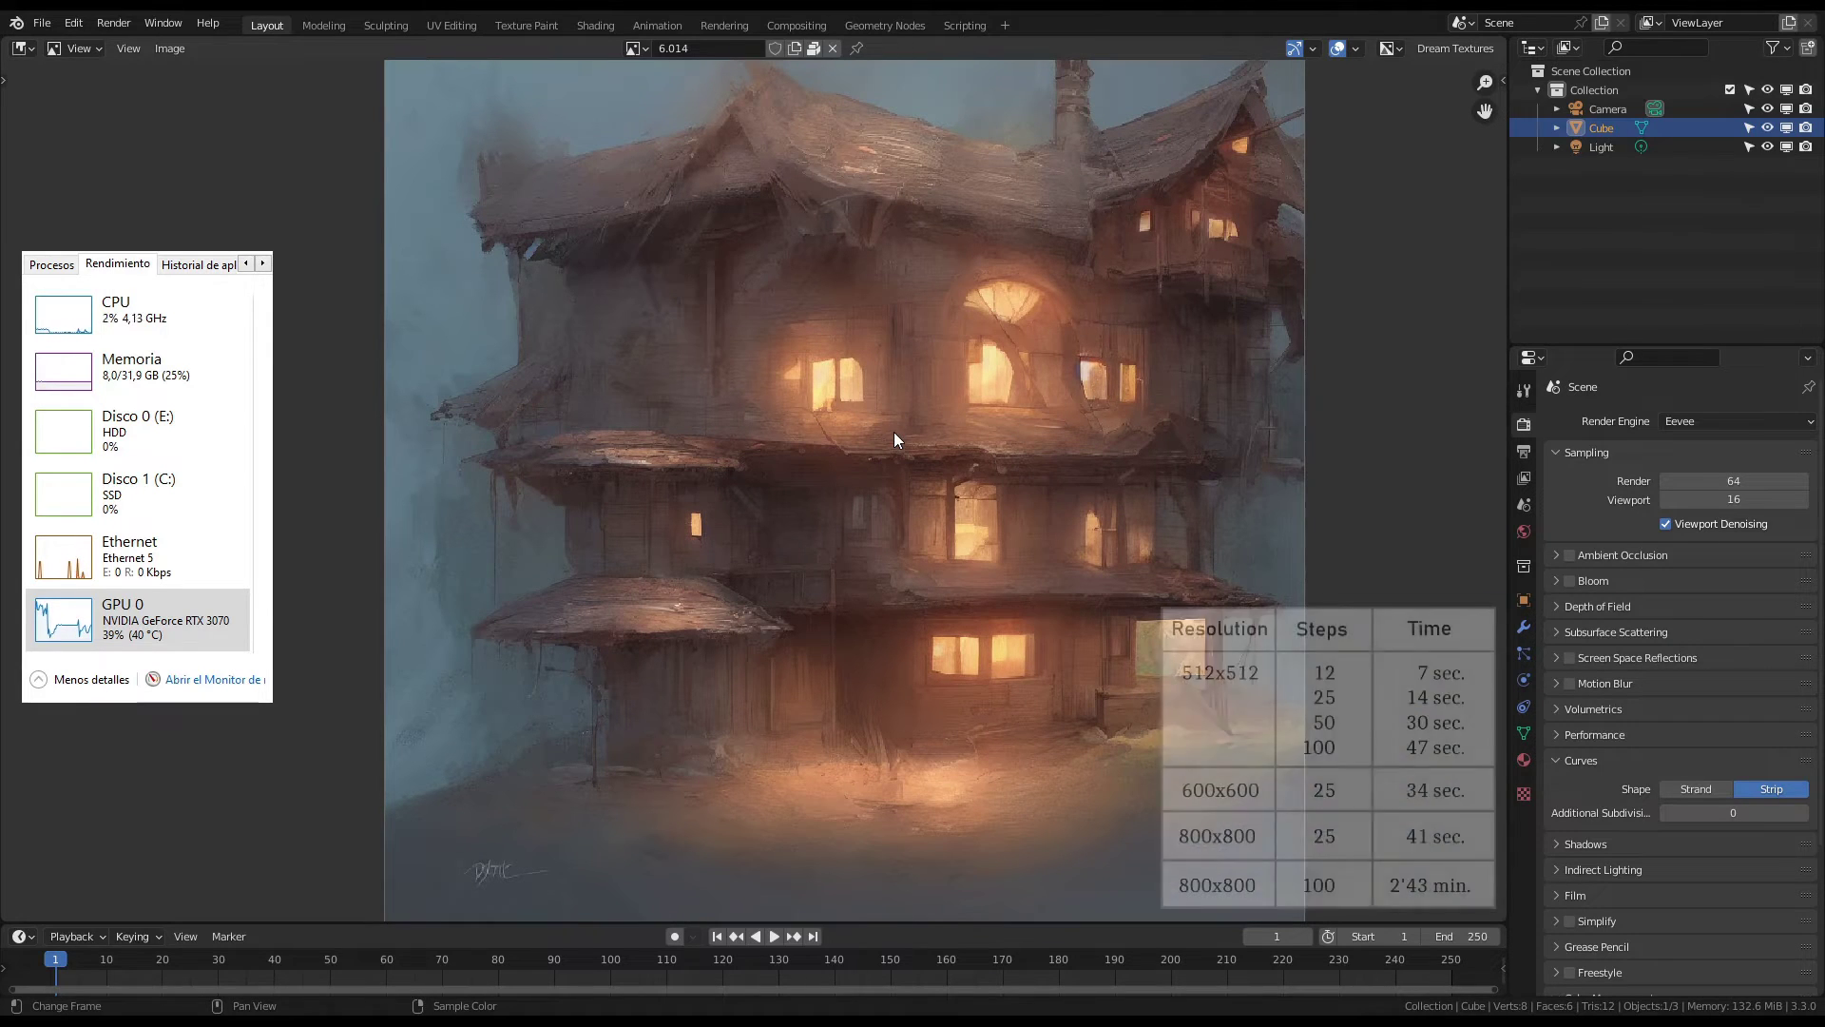
pyautogui.click(1456, 48)
pyautogui.click(1544, 268)
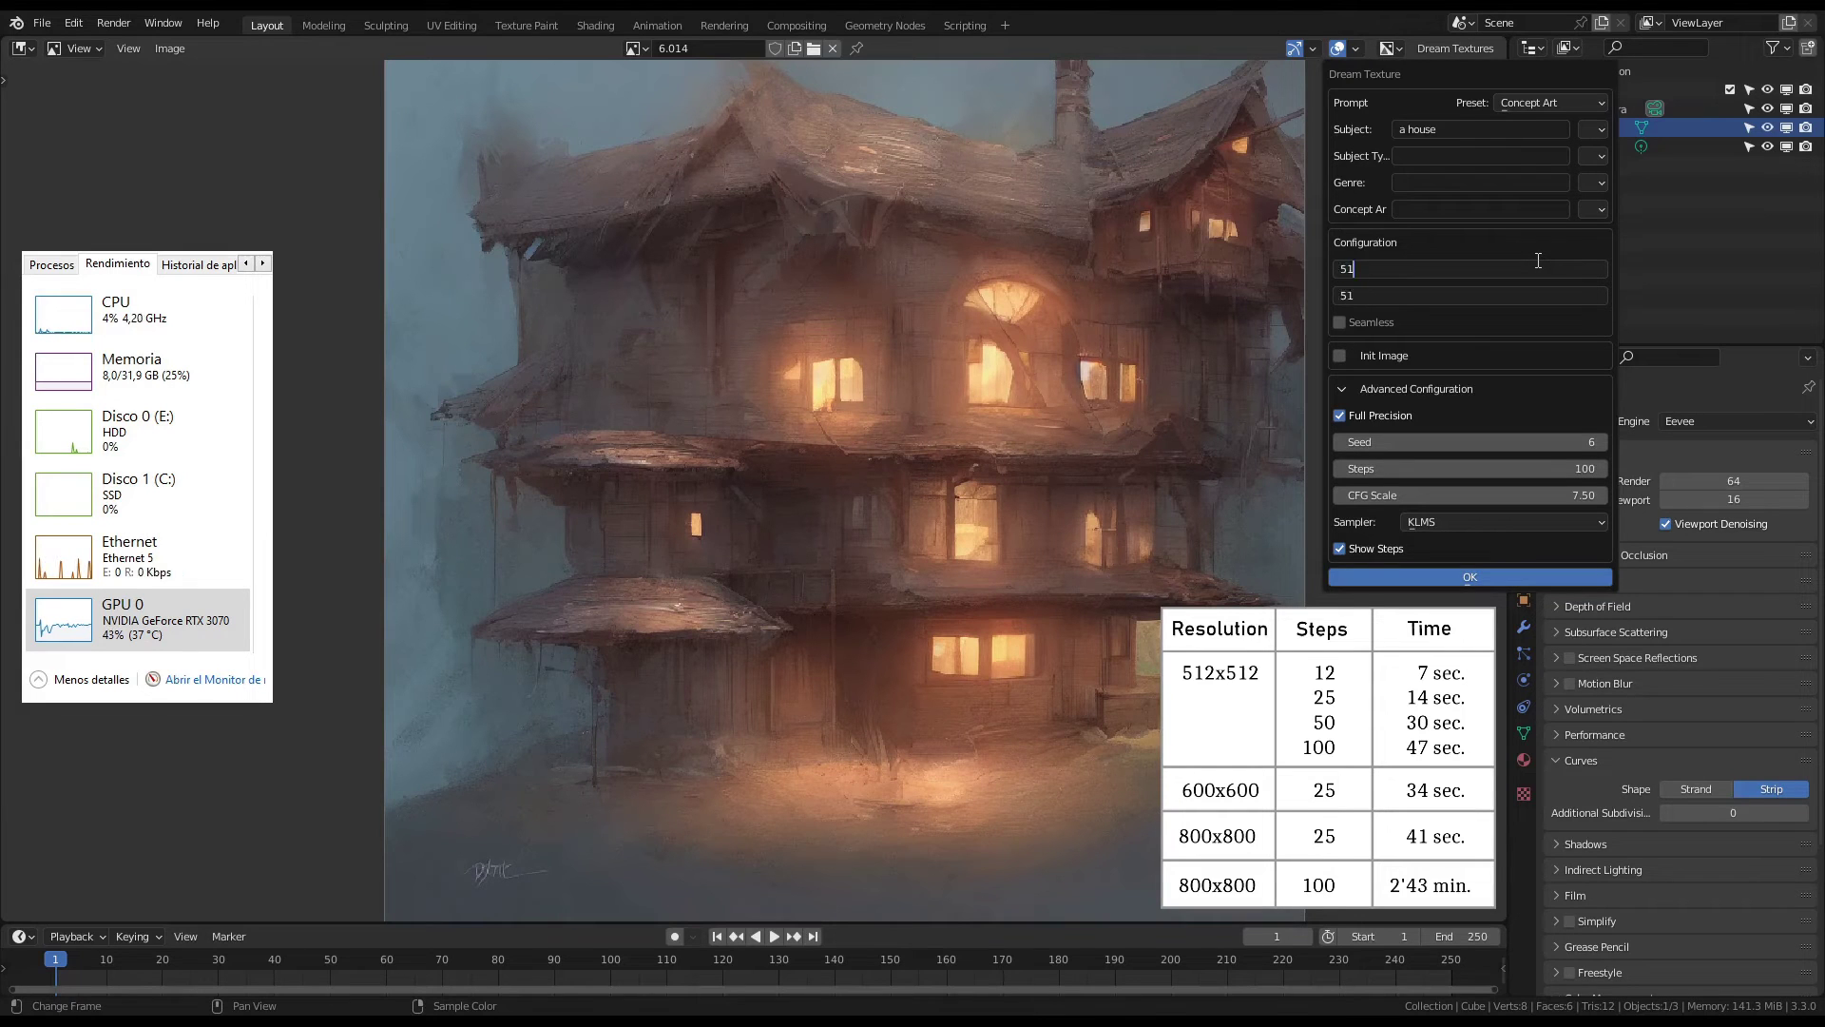
pyautogui.press('Return')
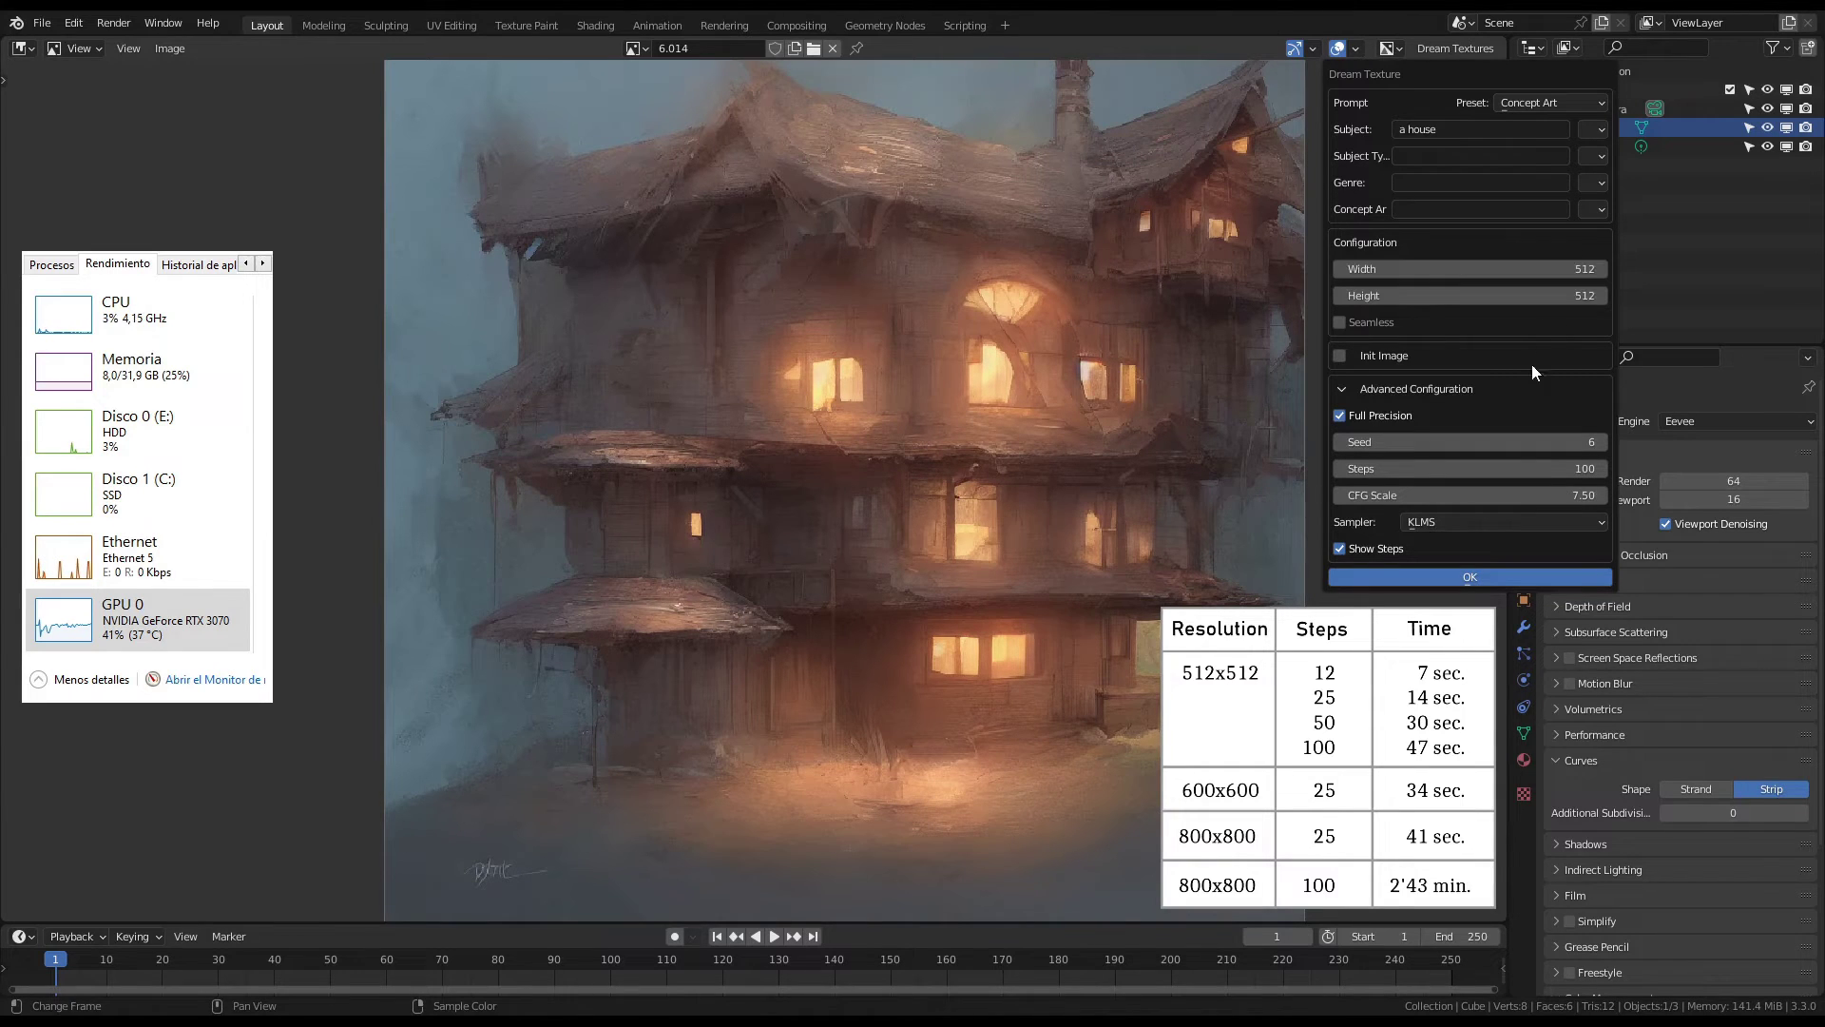
# Set the sampling steps to 25 and the seed to 7, and generate the house image
pyautogui.click(1397, 468)
pyautogui.write('25')
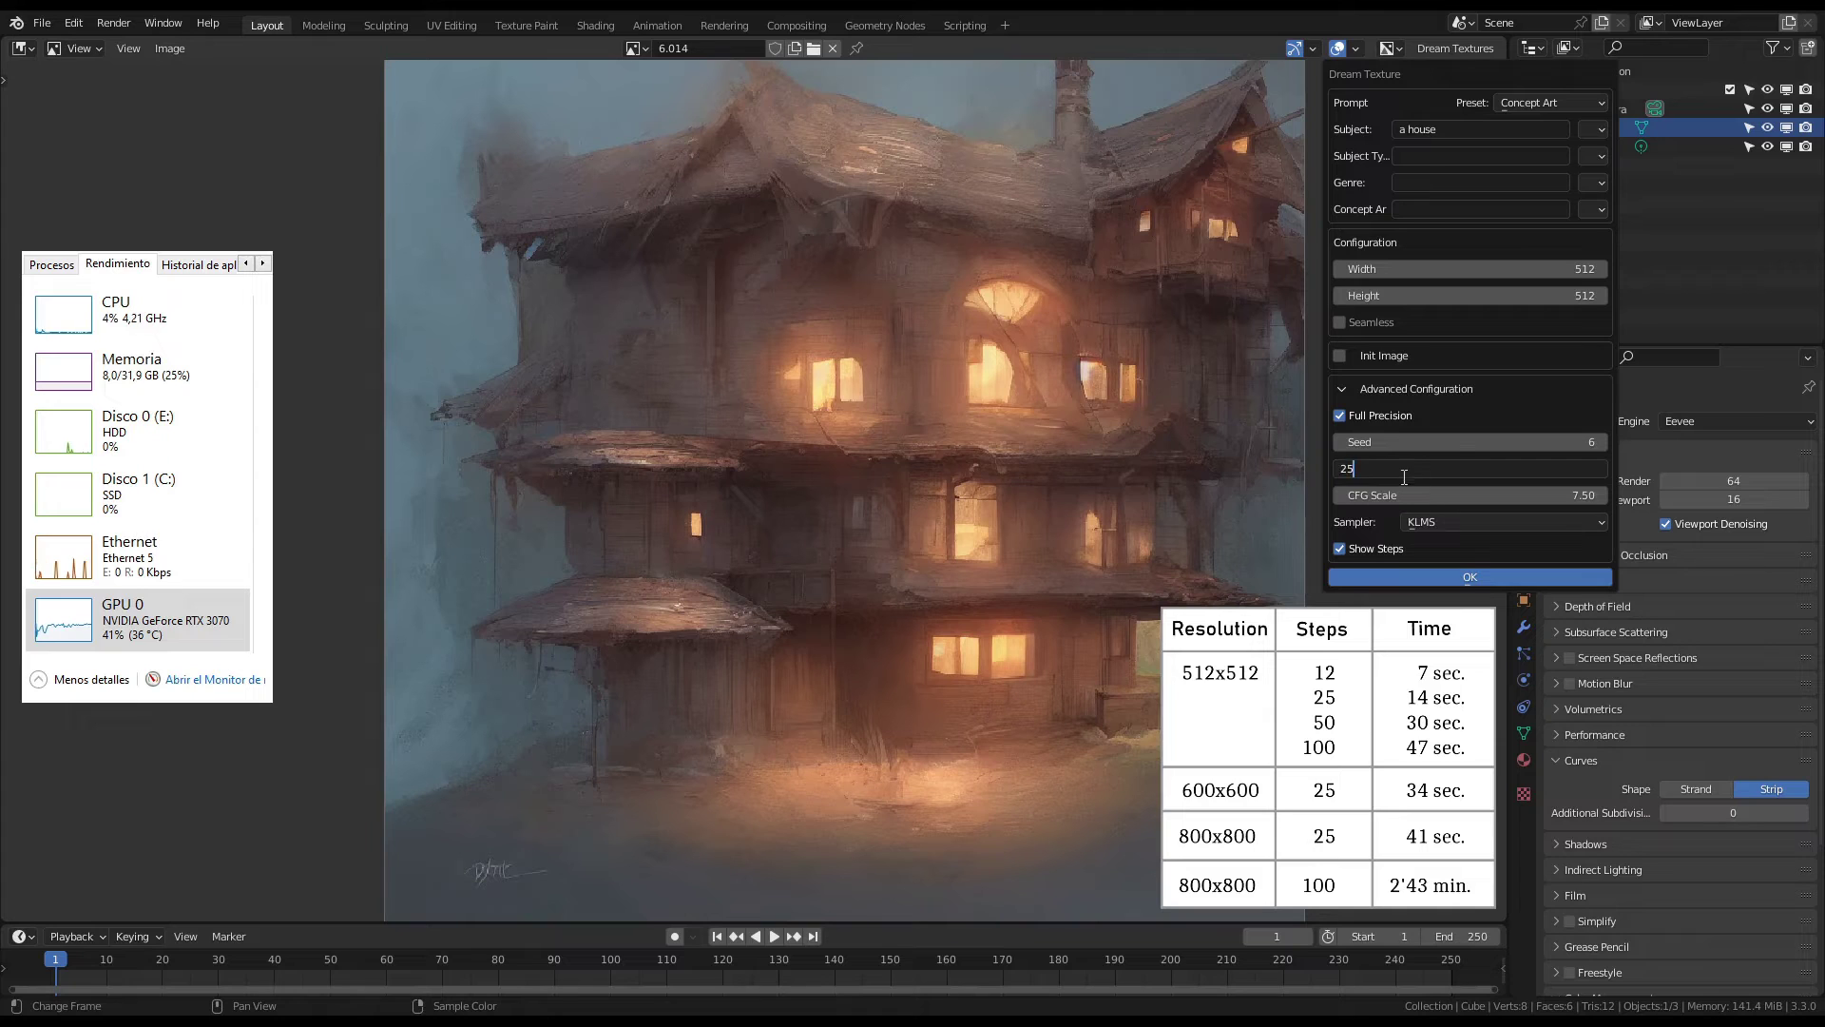
pyautogui.press('Return')
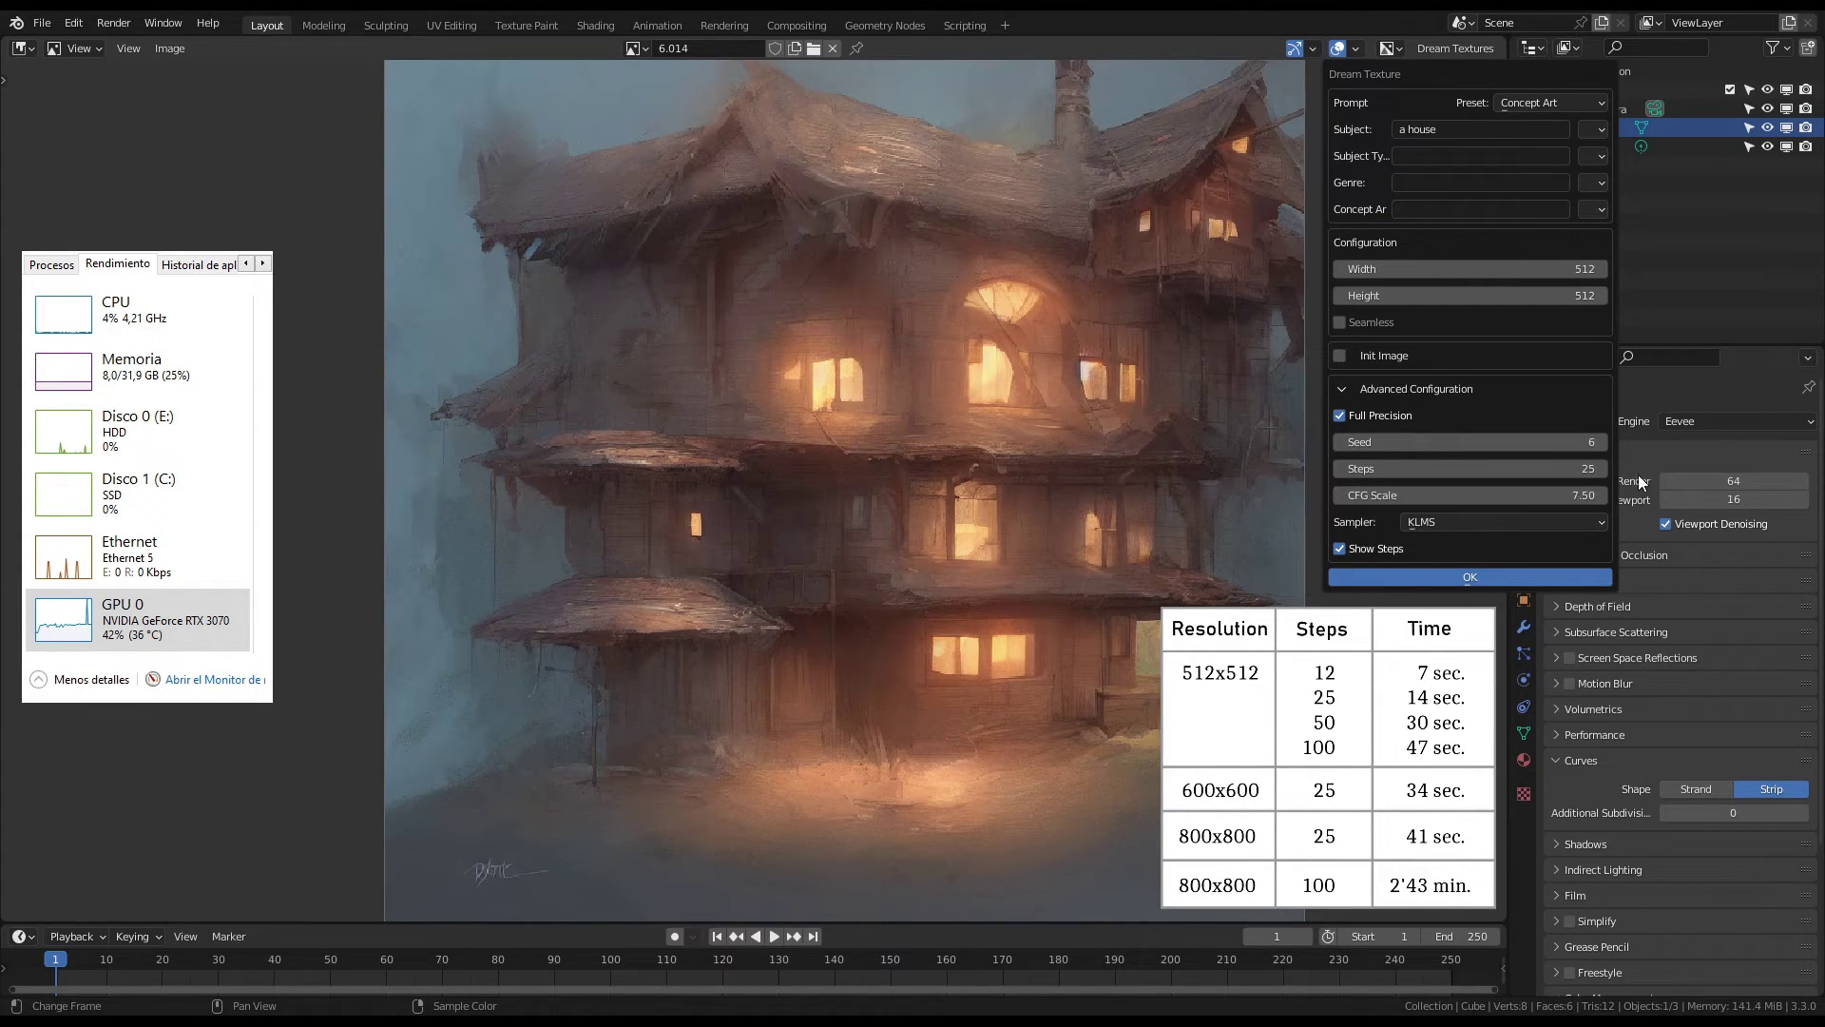
pyautogui.press('Return')
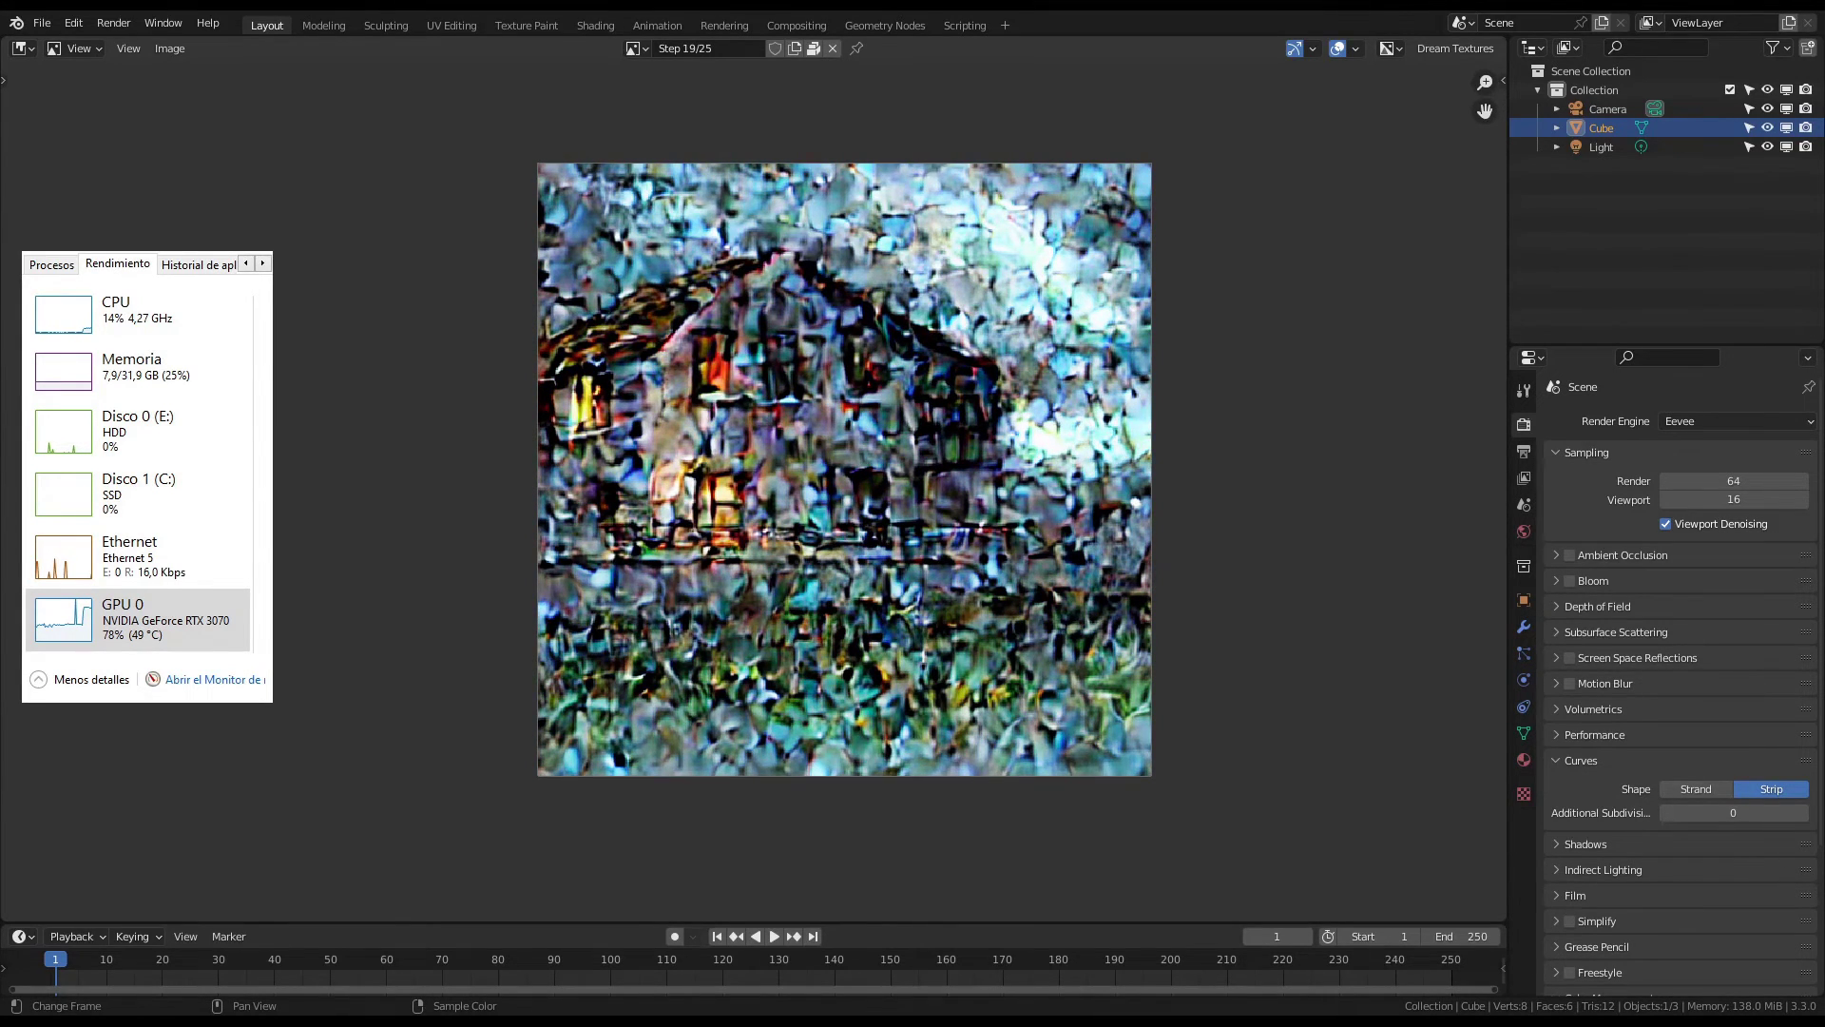
# Generate the house again in Dream Textures with the sampling steps set to 100
pyautogui.click(1456, 48)
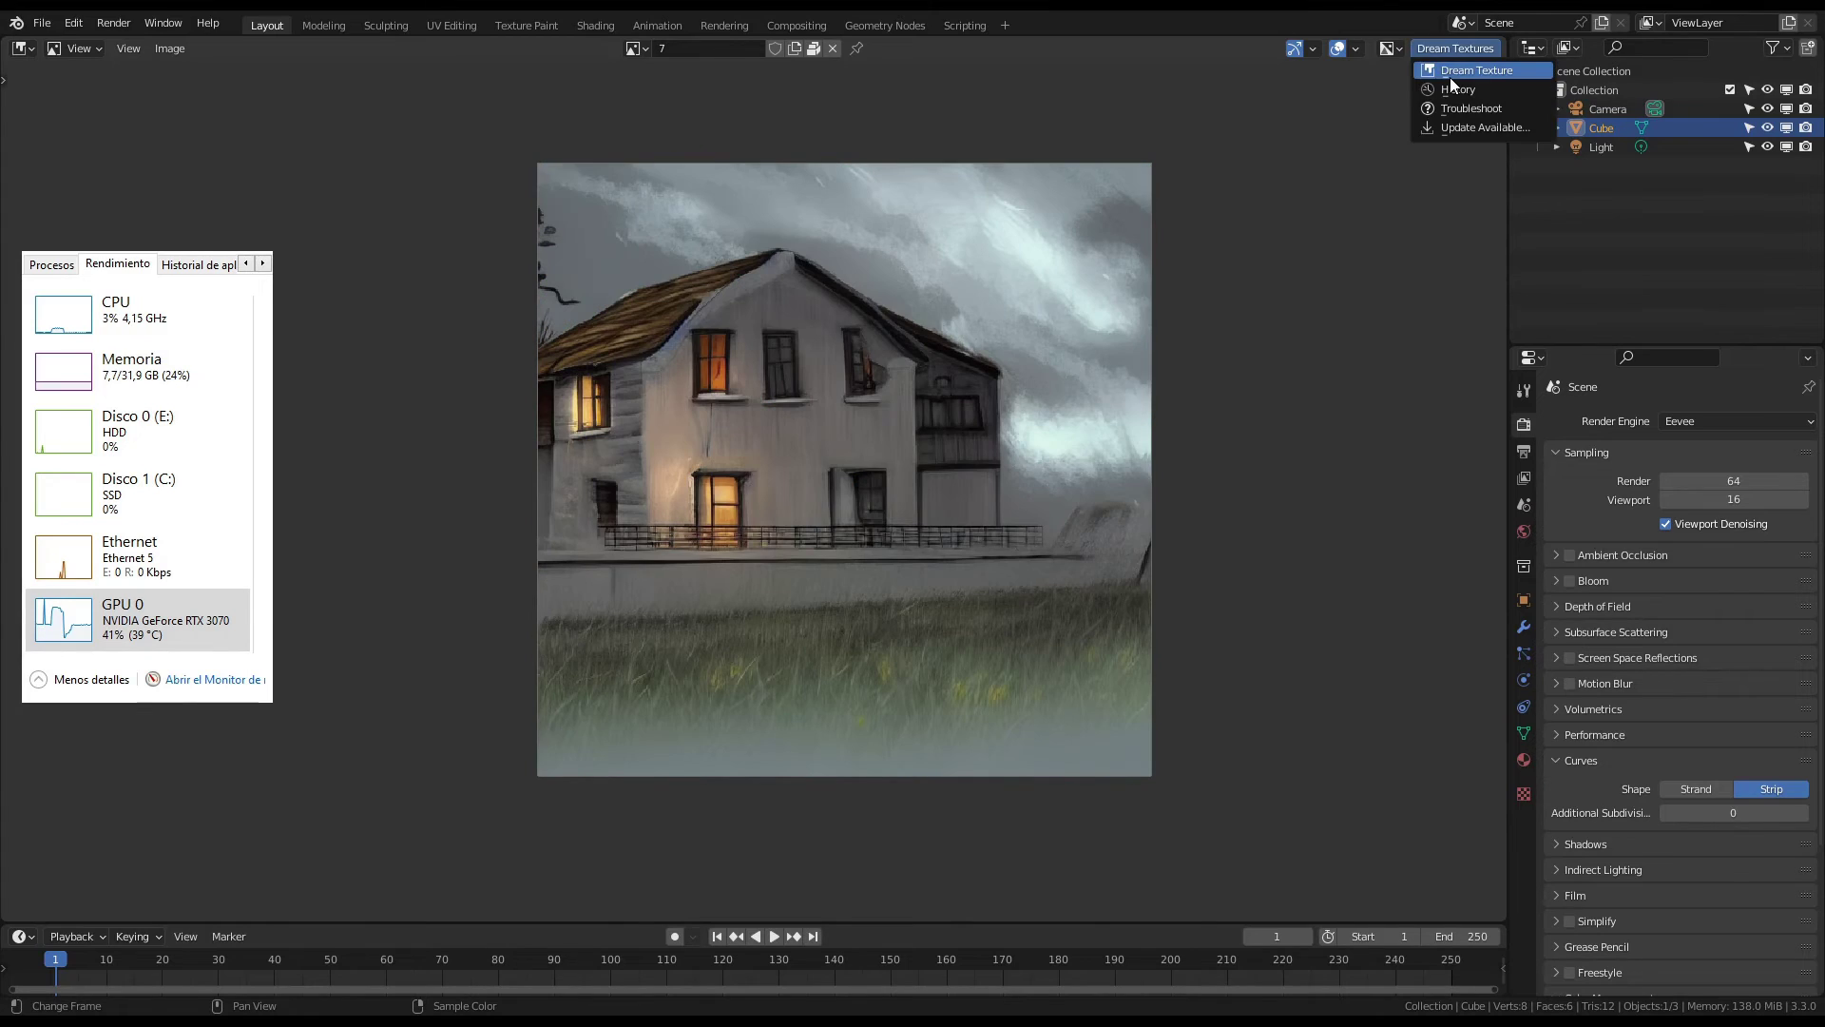
pyautogui.click(1451, 74)
pyautogui.click(1531, 482)
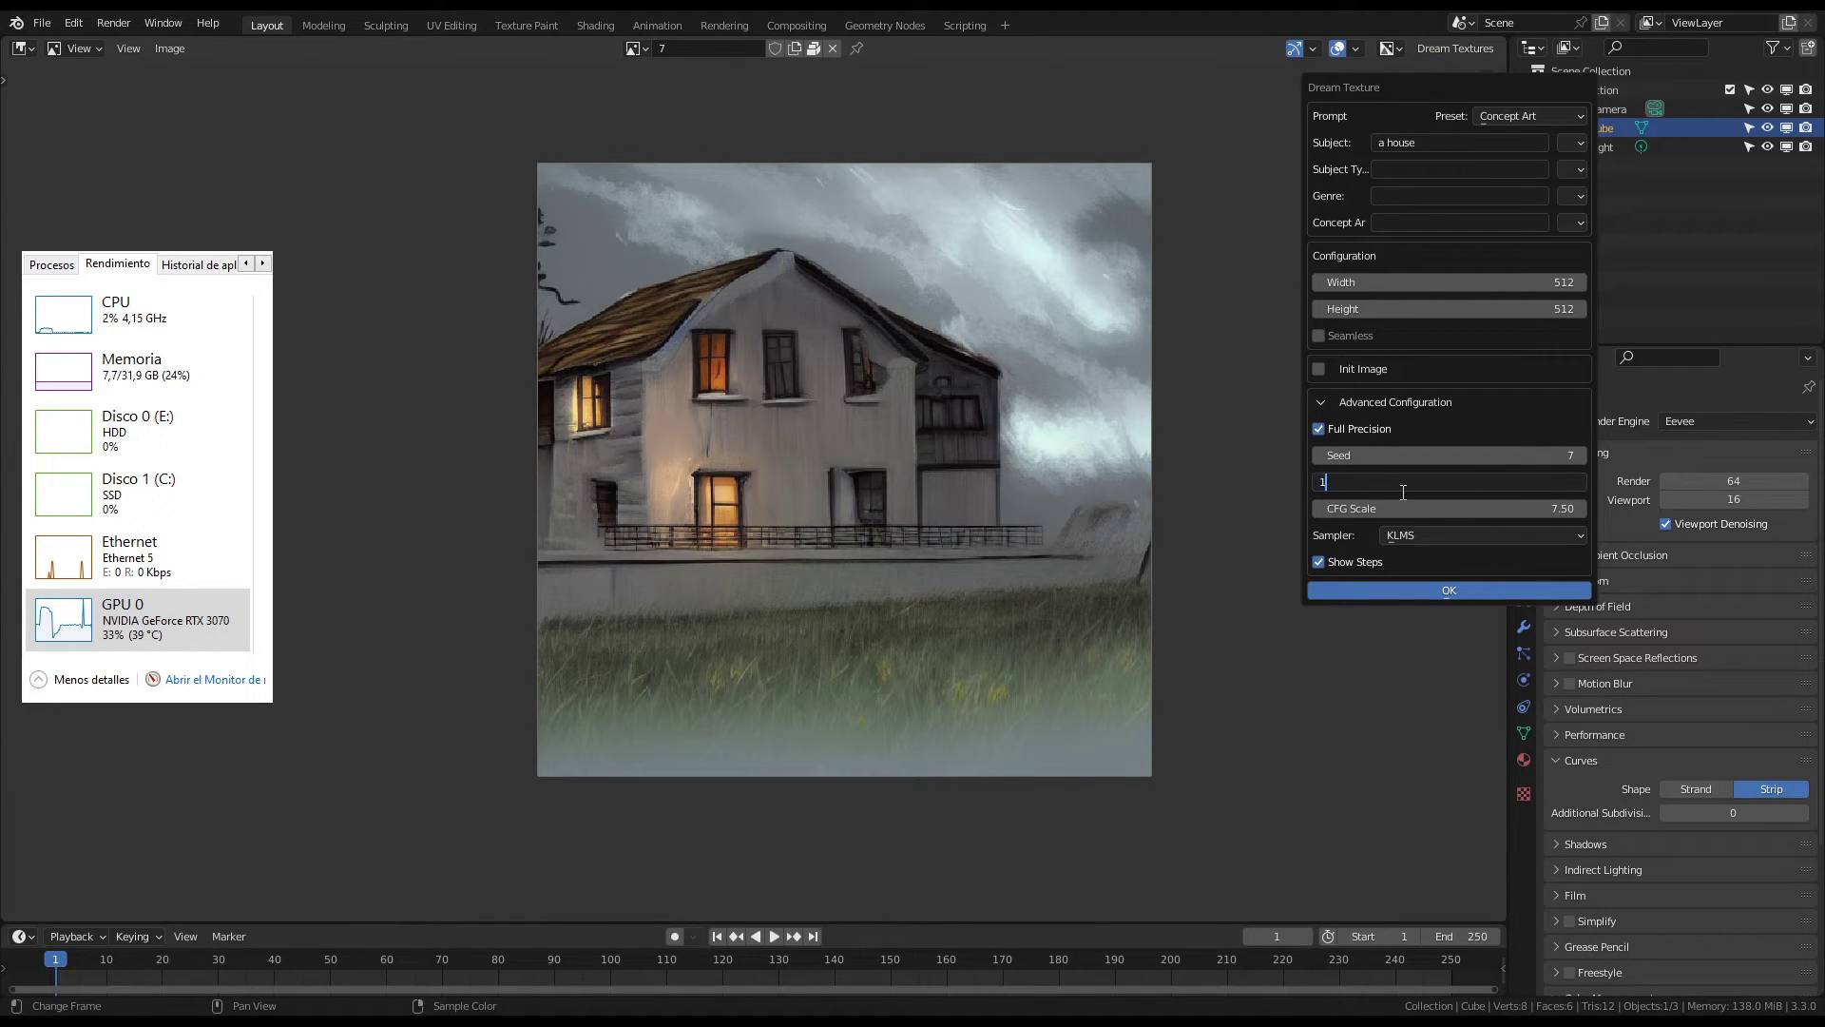
pyautogui.write('100')
pyautogui.click(1431, 591)
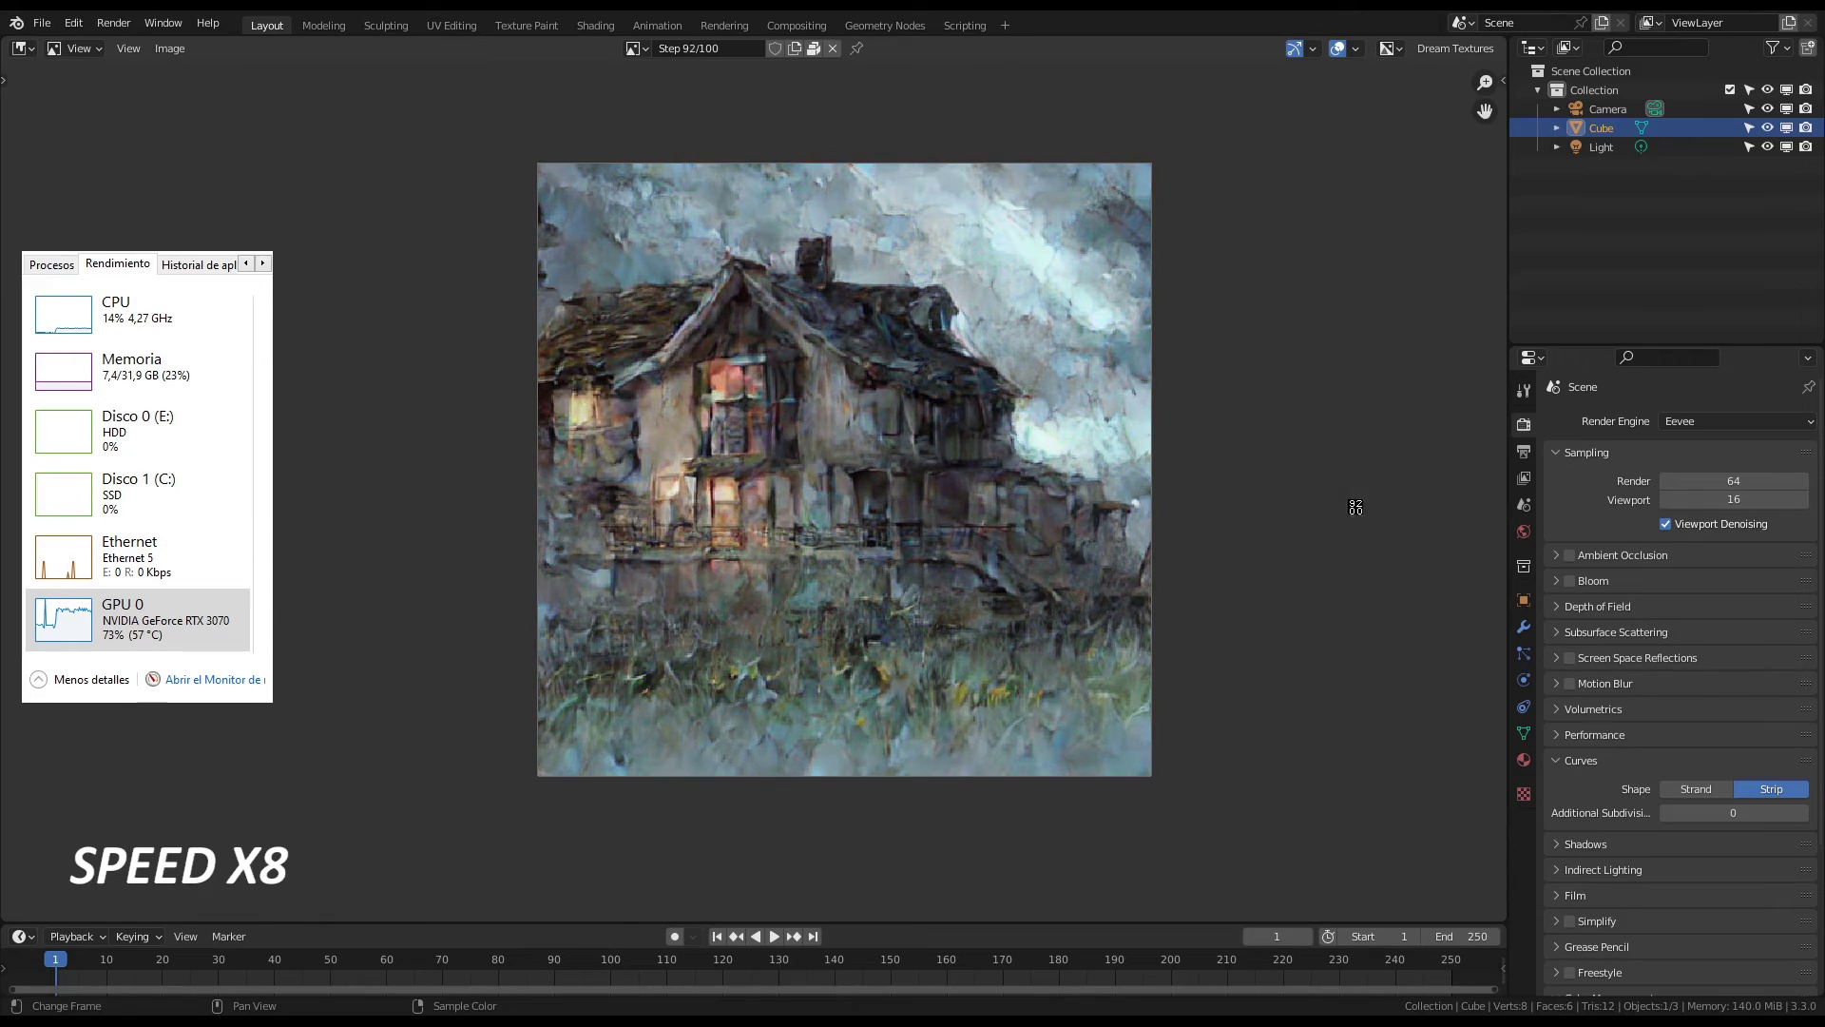
# Increase the image width and height to the same larger value in Dream Textures and generate the house image
pyautogui.click(1456, 48)
pyautogui.click(1452, 74)
pyautogui.click(1454, 277)
pyautogui.write('69')
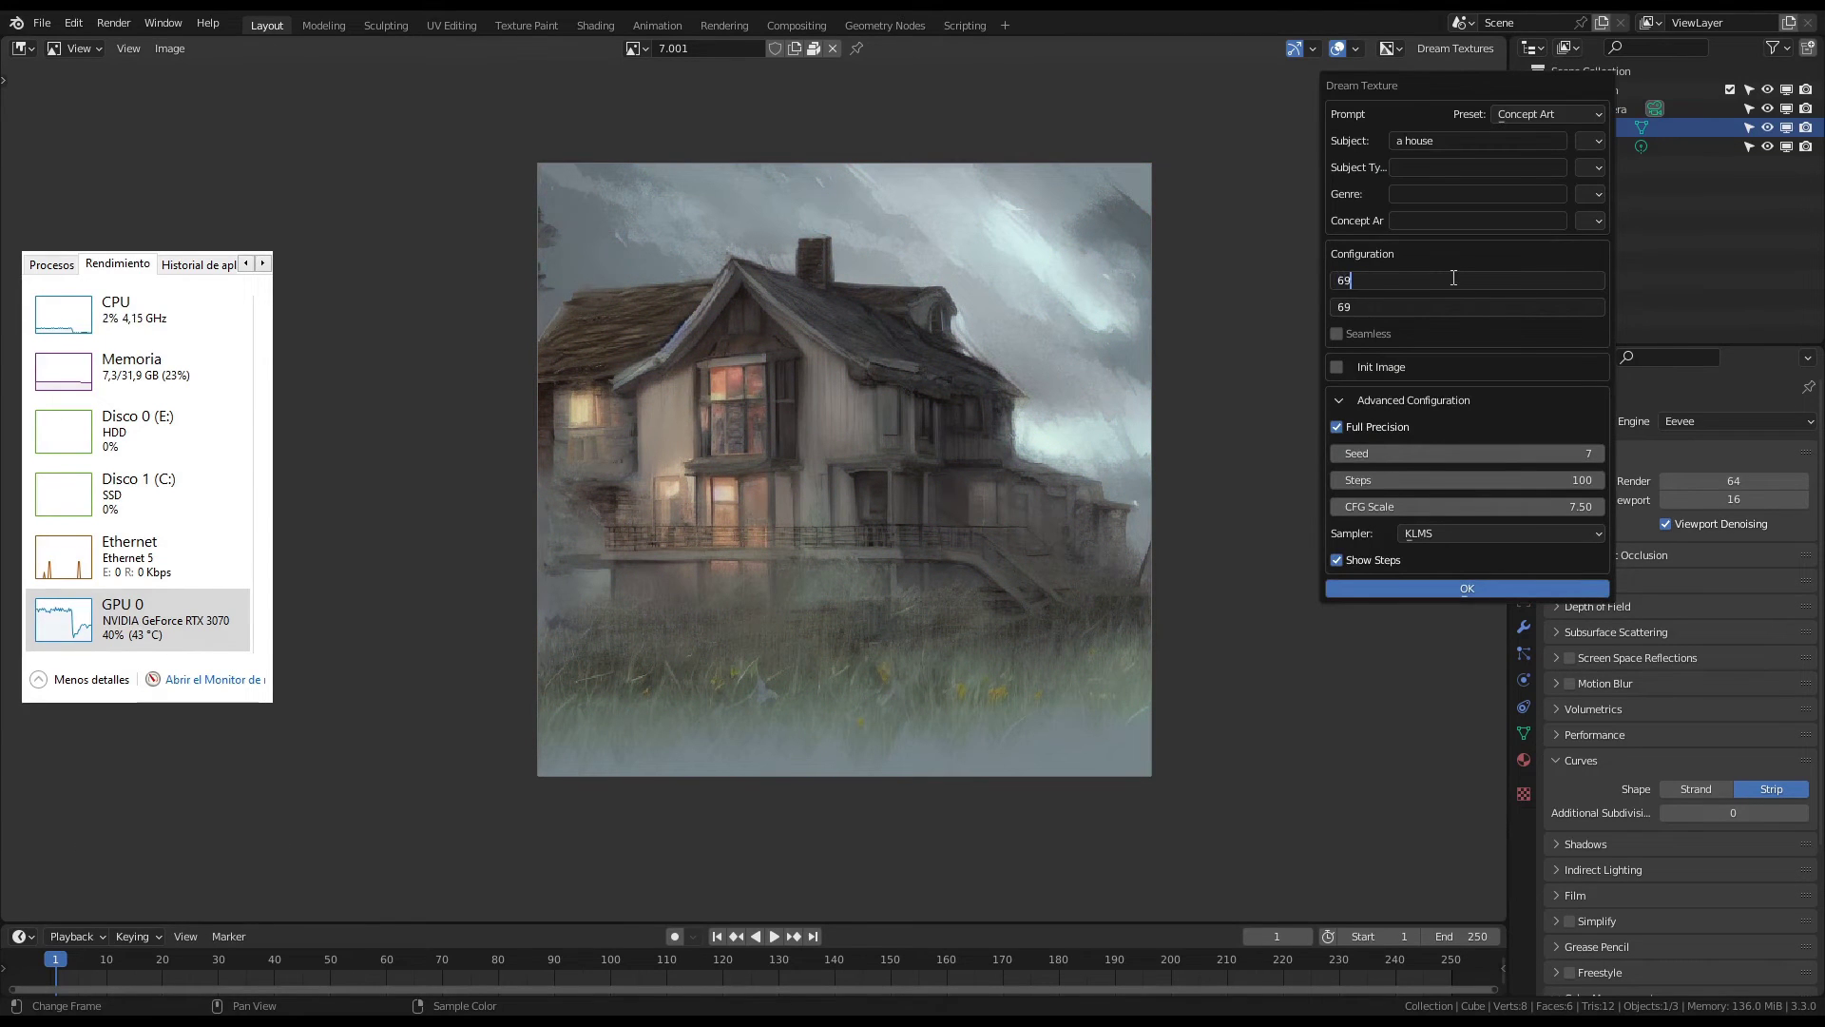
pyautogui.press('Return')
pyautogui.click(1350, 586)
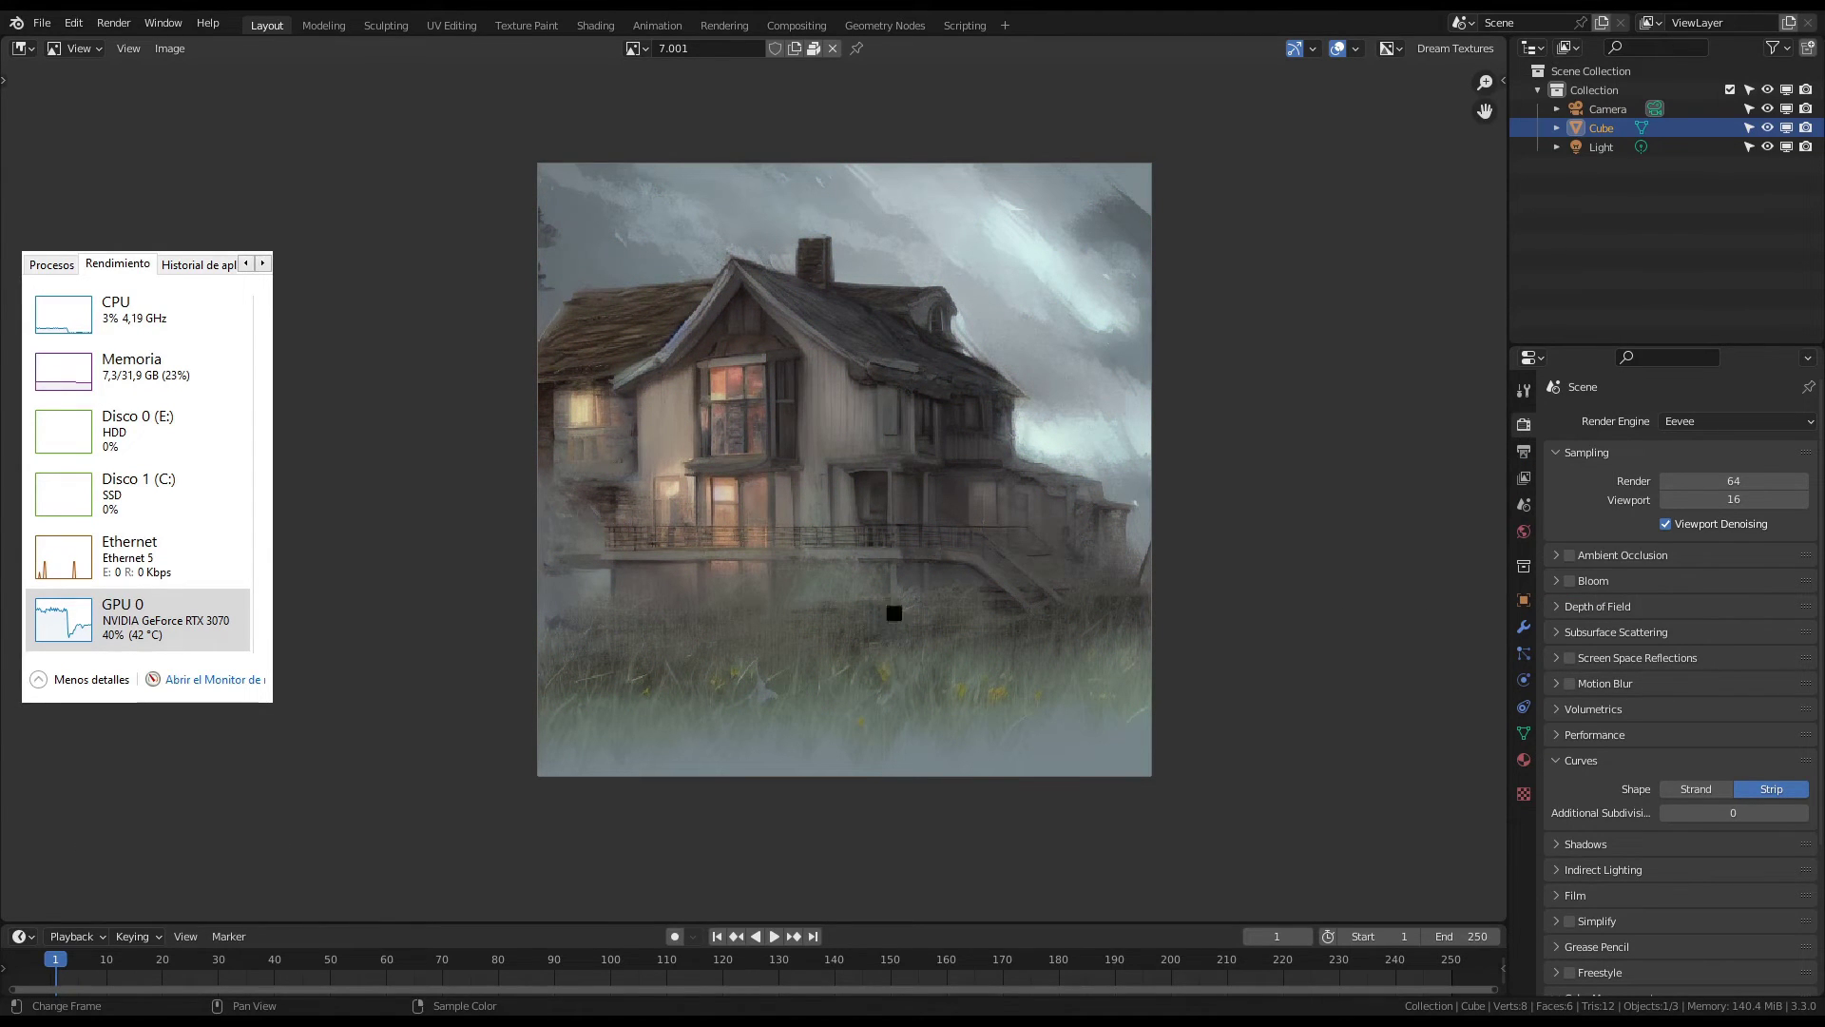